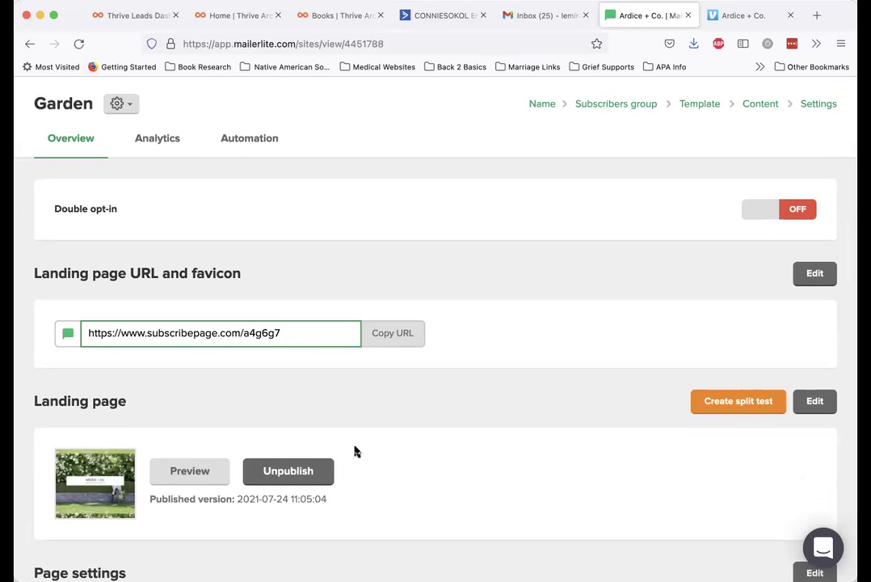
Open the Garden landing page's automation settings and start a new workflow for its subscribe form
{"action": "left_click", "coordinate": [248, 144]}
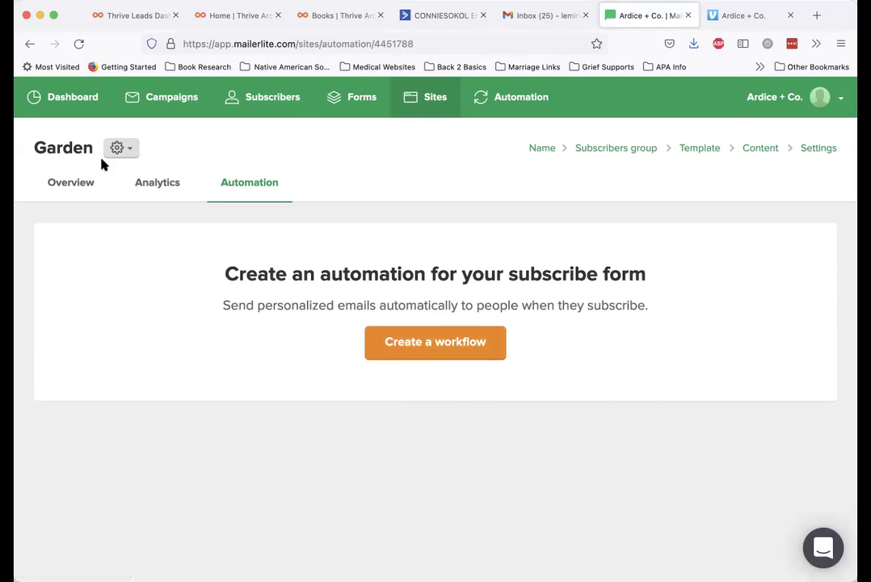
{"action": "left_click", "coordinate": [437, 344]}
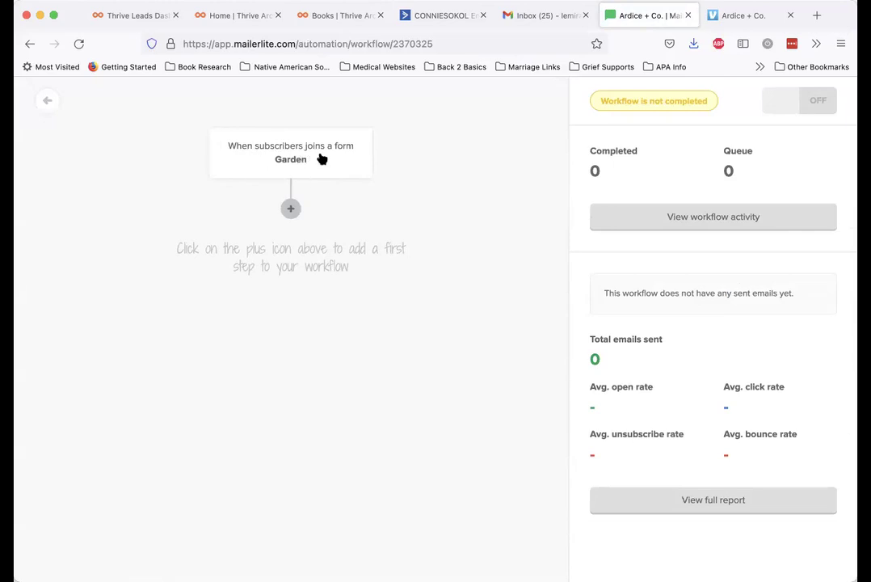
Add an Email step as the first action under the Garden form trigger
{"action": "left_click", "coordinate": [291, 210]}
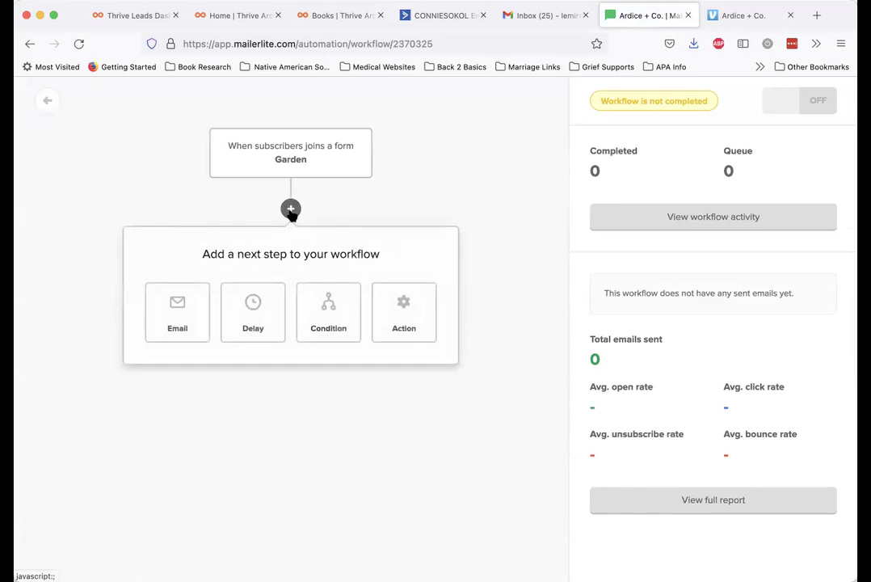
{"action": "left_click", "coordinate": [191, 312]}
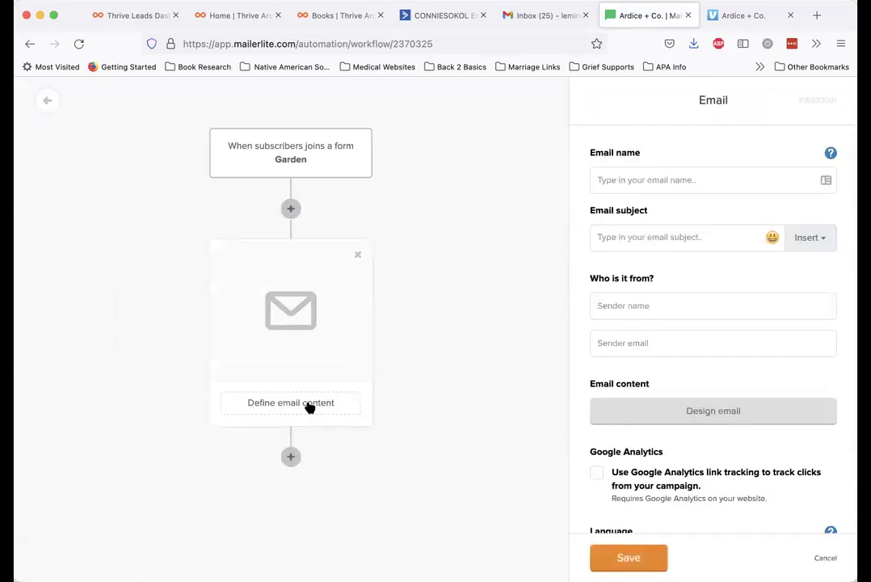
Fill the email name with the sender's e-mail address and set the subject to 'Welcome to Ardice + Co!'
{"action": "left_click", "coordinate": [693, 180]}
{"action": "left_click", "coordinate": [669, 237]}
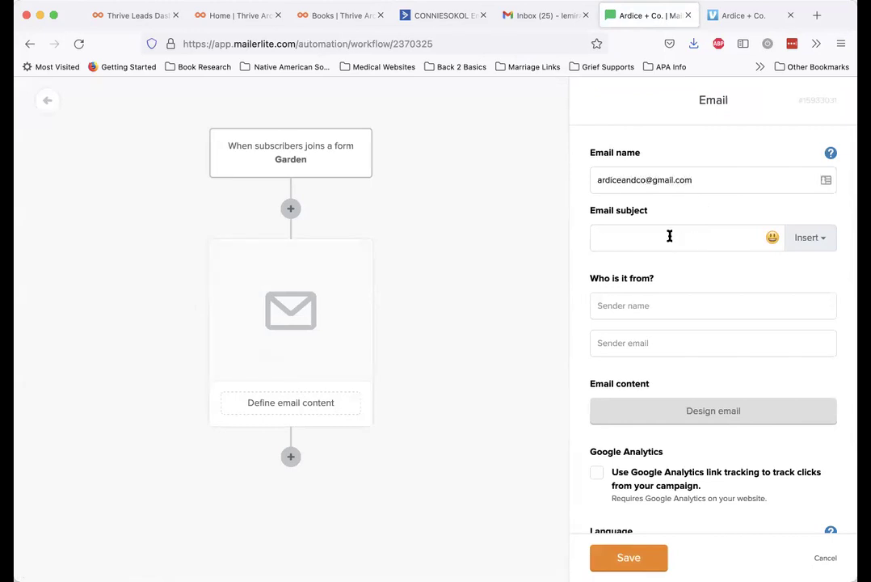
{"action": "type", "text": "Welcome to"}
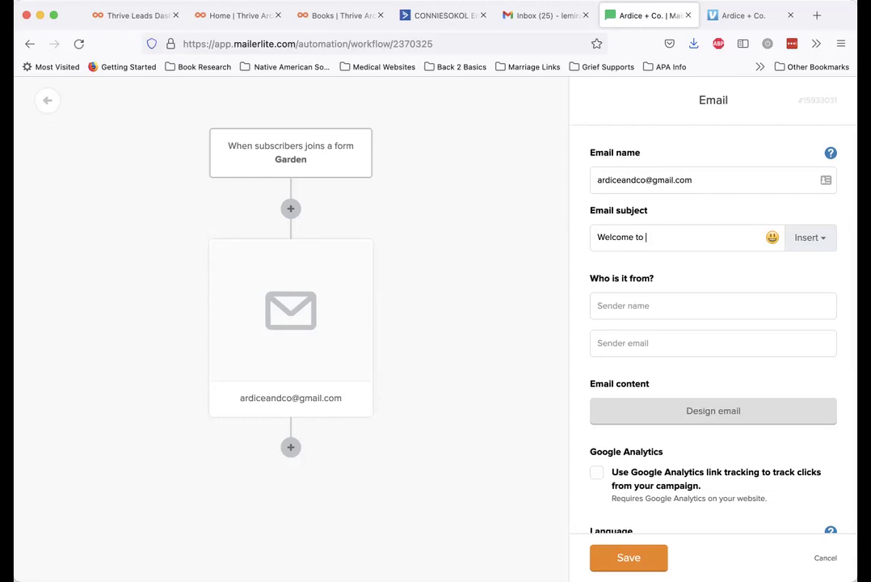
{"action": "type", "text": "Ardice + Co!"}
{"action": "left_click", "coordinate": [773, 238]}
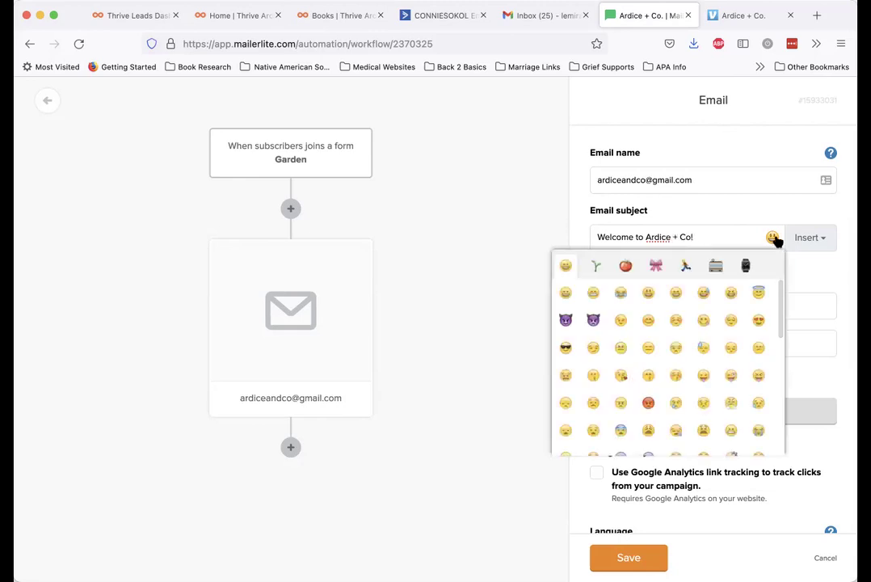
Append a cherry blossom emoji from the nature emojis to the end of the subject
{"action": "left_click", "coordinate": [596, 266]}
{"action": "left_click", "coordinate": [566, 292]}
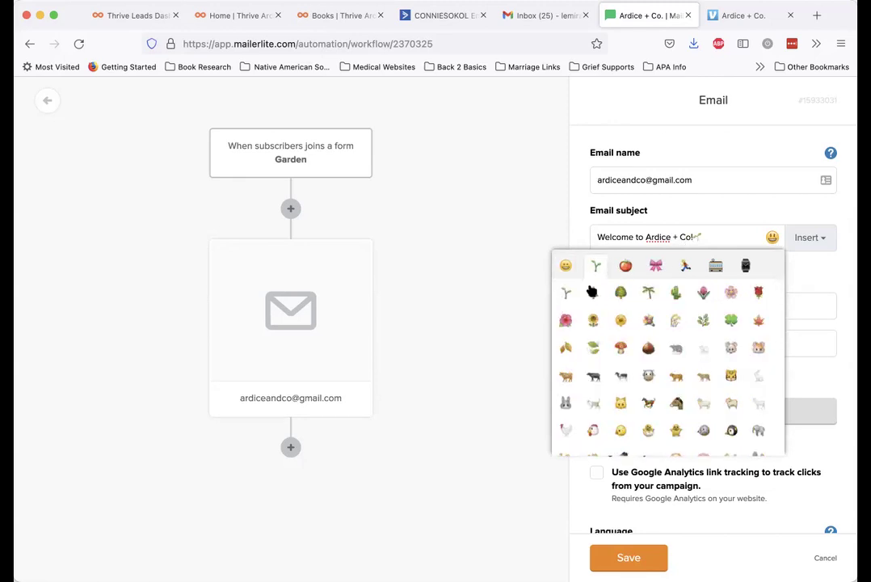
{"action": "left_click", "coordinate": [731, 293]}
{"action": "left_click", "coordinate": [701, 239]}
{"action": "key", "text": "BackSpace"}
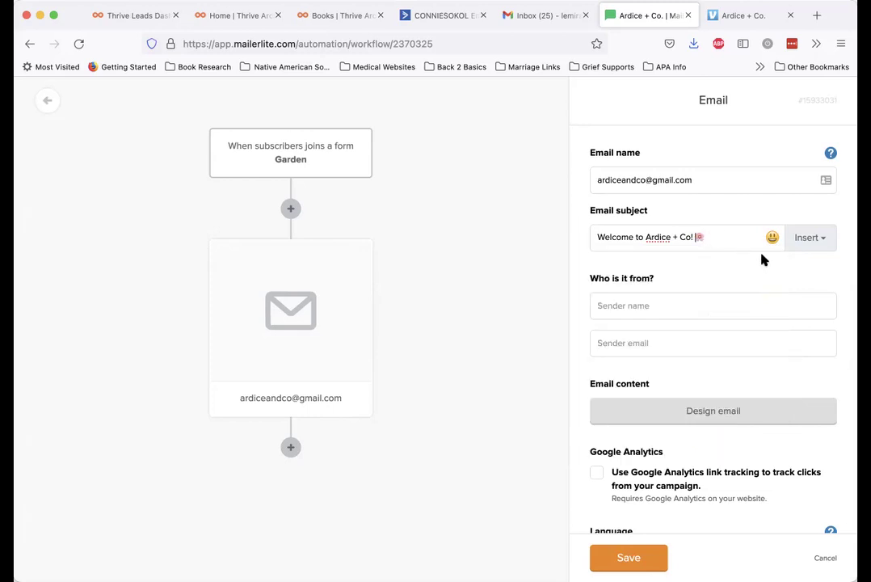
Enter the sender's full name in the Sender name field
{"action": "left_click", "coordinate": [661, 305]}
Copy the e-mail address from the email name into the Sender email field
{"action": "triple_click", "coordinate": [702, 175]}
{"action": "key", "text": "ctrl+c"}
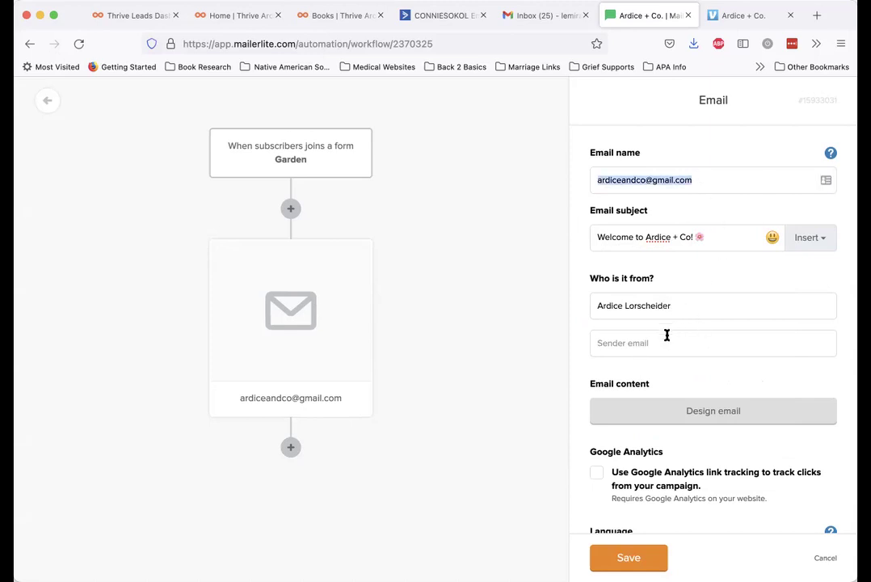
{"action": "left_click", "coordinate": [666, 339]}
{"action": "key", "text": "ctrl+v"}
Rename the email step to 'Welcome Email' and enable Google Analytics link tracking
{"action": "triple_click", "coordinate": [696, 178]}
{"action": "left_click", "coordinate": [695, 182]}
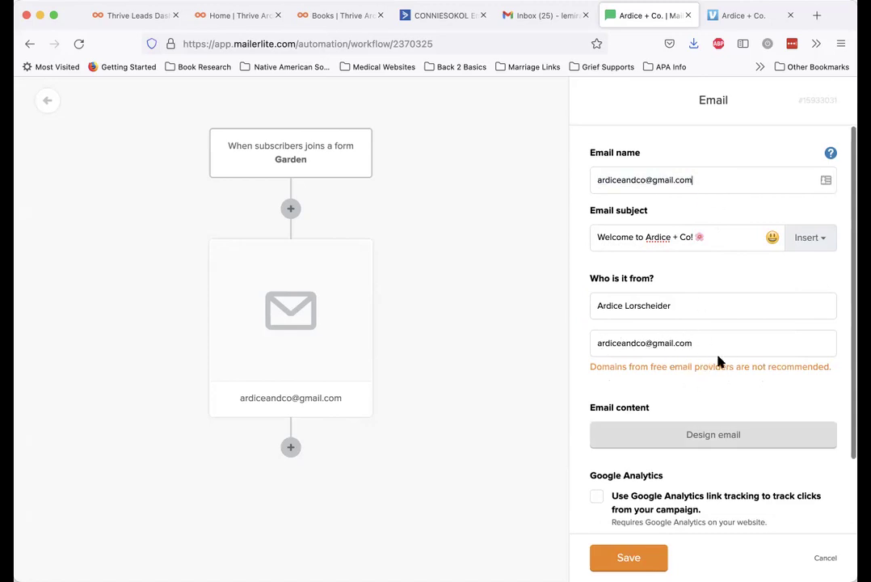
{"action": "left_click_drag", "start_coordinate": [695, 181], "coordinate": [580, 177]}
{"action": "key", "text": "BackSpace"}
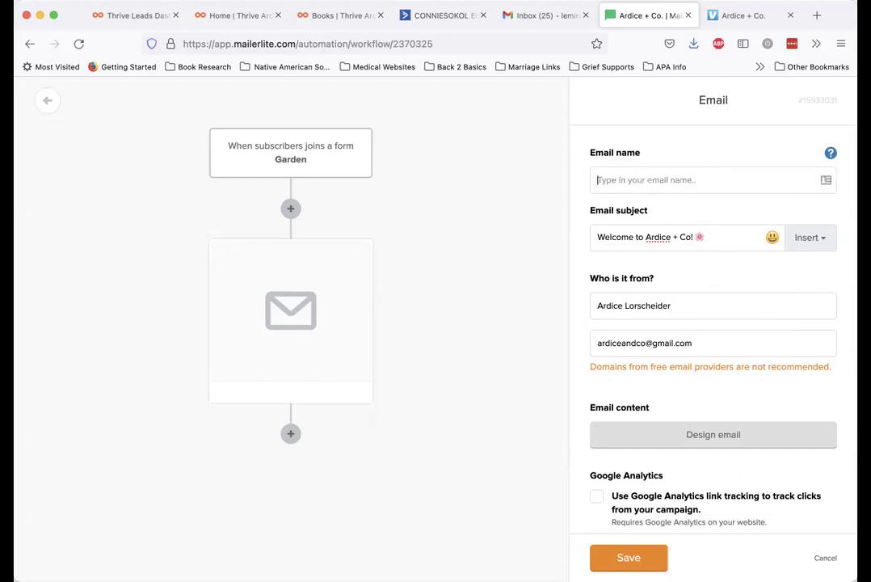
{"action": "type", "text": "Welcome Email"}
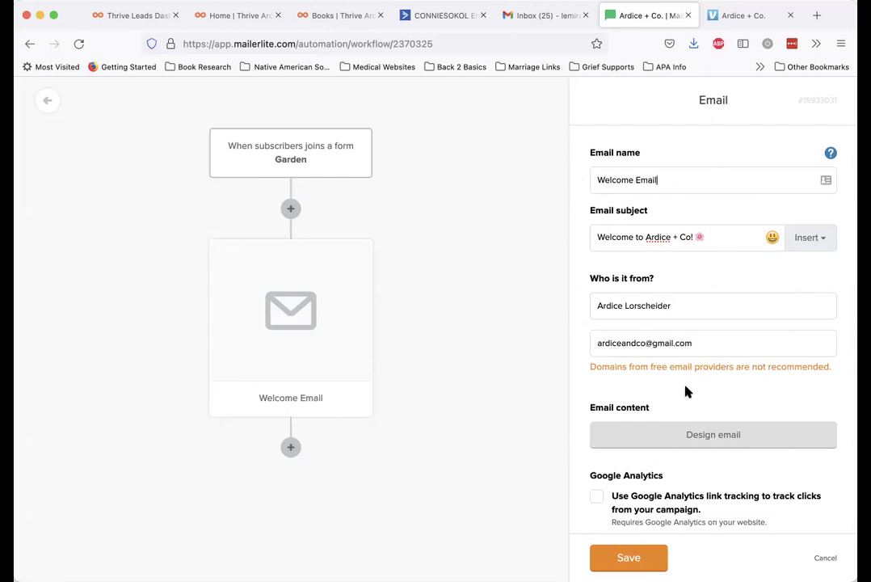
{"action": "scroll", "coordinate": [686, 392], "scroll_direction": "down", "scroll_amount": 2}
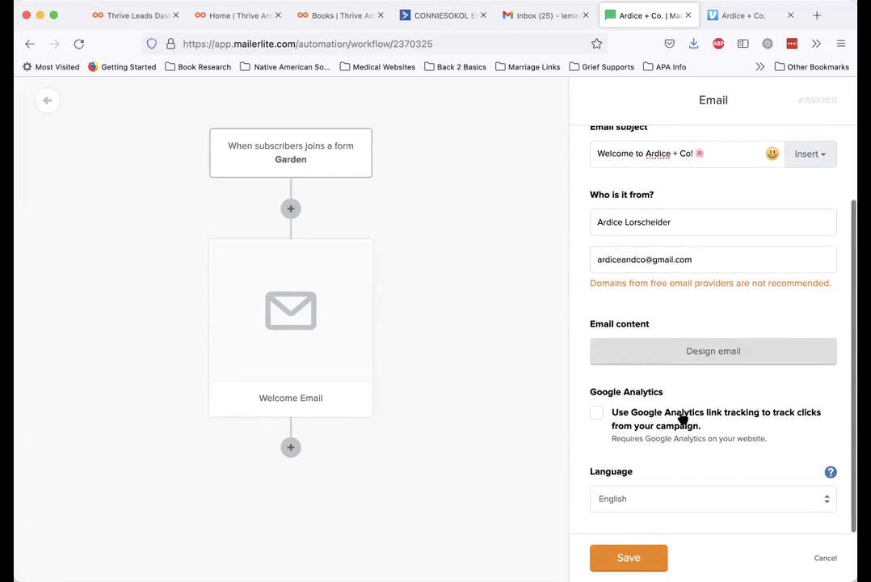
{"action": "left_click", "coordinate": [596, 413]}
Design the email content in the Drag & drop editor with its starter template
{"action": "left_click", "coordinate": [701, 352]}
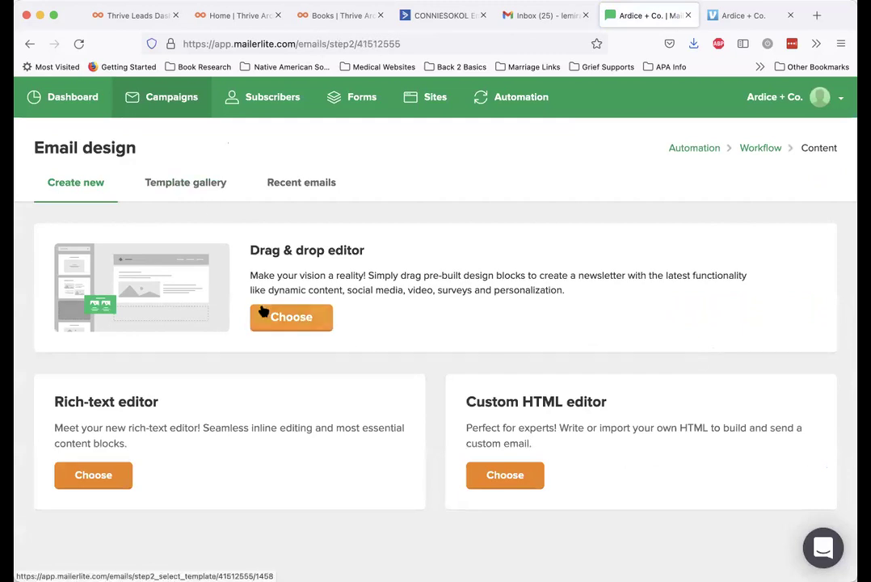
{"action": "left_click", "coordinate": [293, 319]}
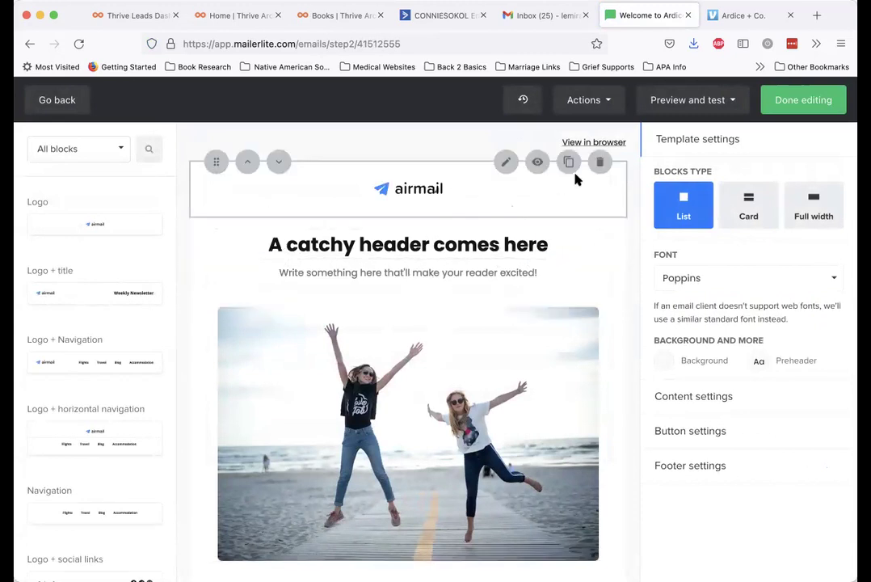
Delete the airmail logo block and look over the header's text settings
{"action": "left_click", "coordinate": [600, 162]}
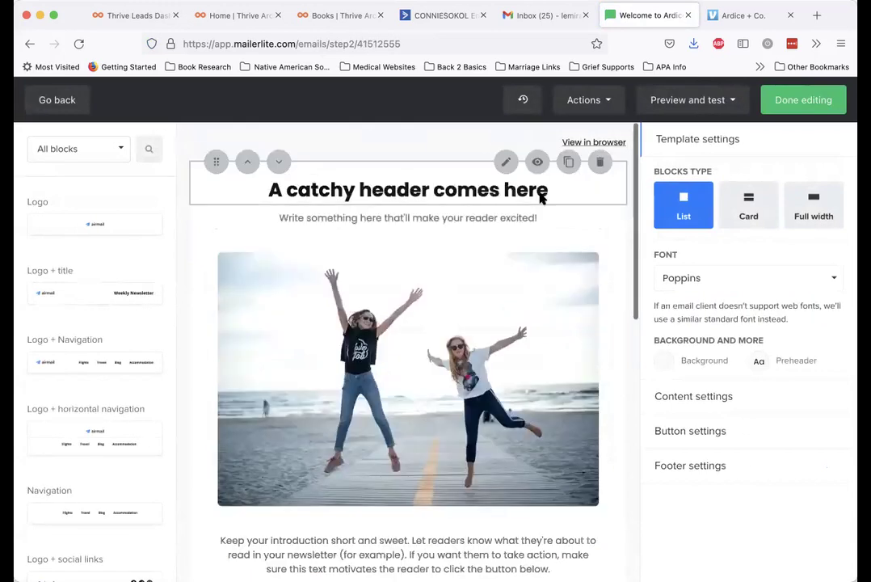
{"action": "left_click", "coordinate": [450, 189]}
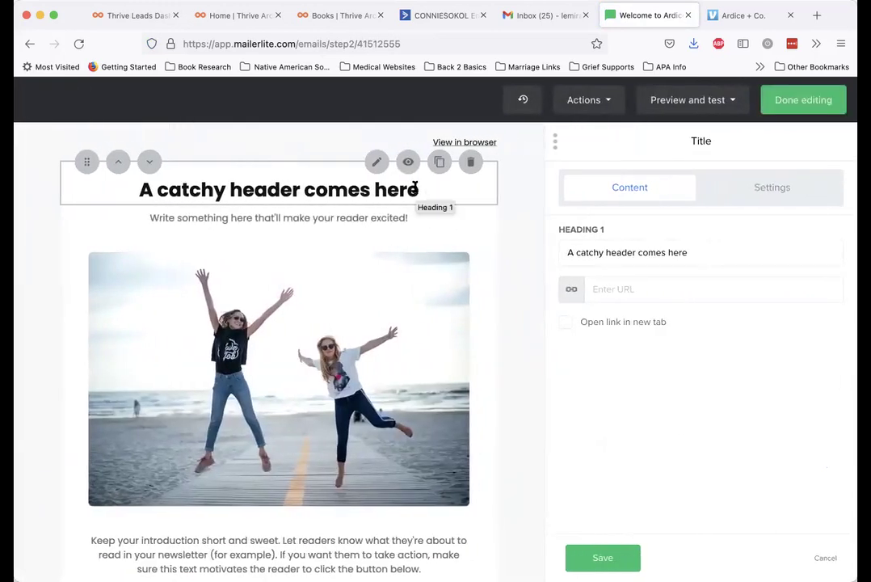
{"action": "scroll", "coordinate": [288, 216], "scroll_direction": "down", "scroll_amount": 1}
{"action": "scroll", "coordinate": [308, 181], "scroll_direction": "up", "scroll_amount": 1}
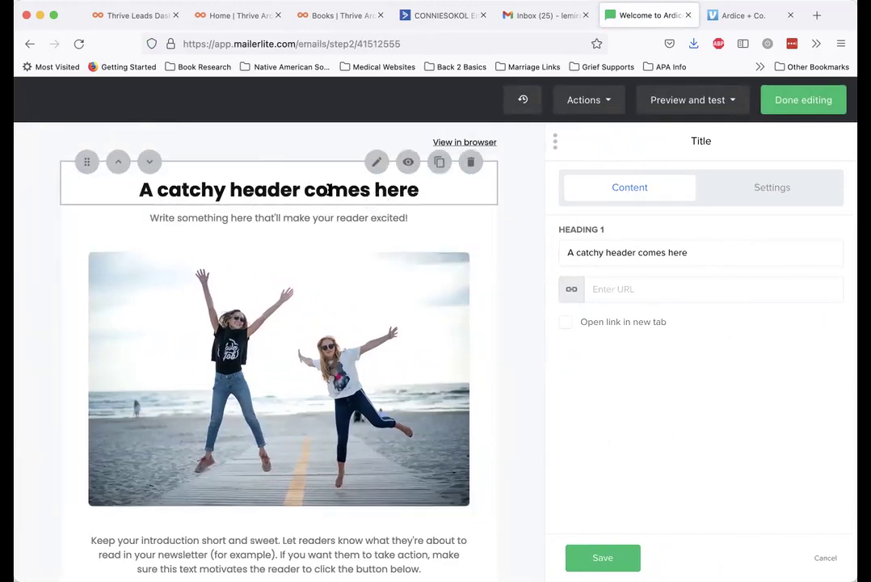
Inspect the beach photo's image settings, then open the intro paragraph block for editing
{"action": "left_click", "coordinate": [336, 303]}
{"action": "scroll", "coordinate": [309, 391], "scroll_direction": "down", "scroll_amount": 1}
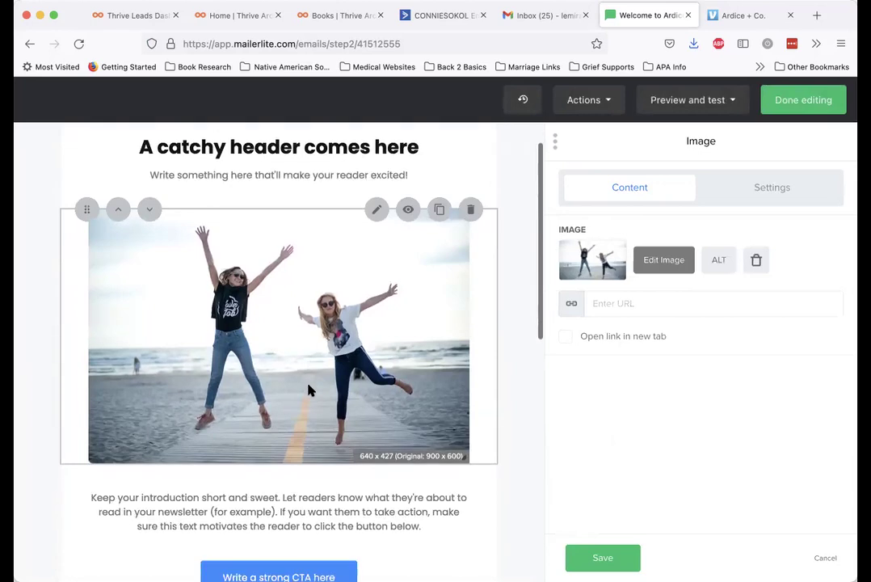
{"action": "scroll", "coordinate": [308, 390], "scroll_direction": "down", "scroll_amount": 2}
{"action": "scroll", "coordinate": [323, 339], "scroll_direction": "up", "scroll_amount": 1}
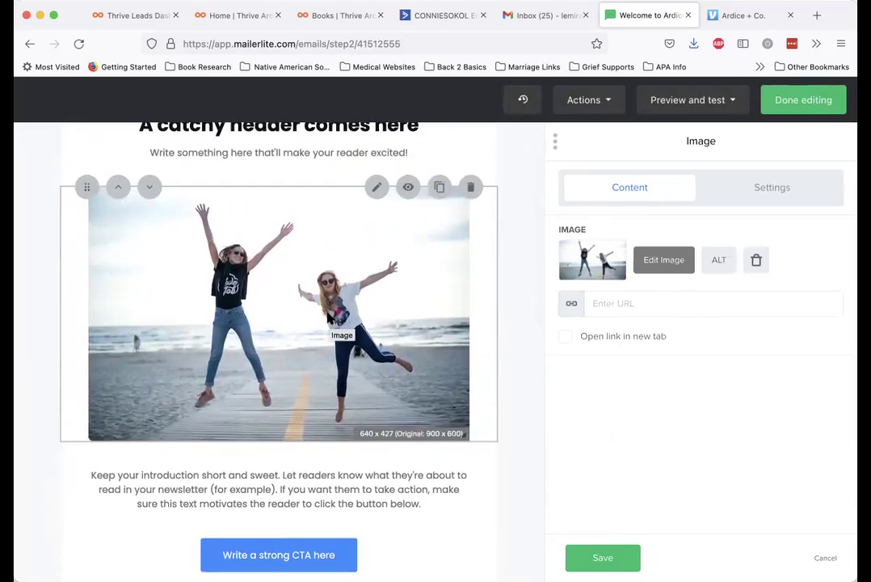
{"action": "scroll", "coordinate": [237, 299], "scroll_direction": "down", "scroll_amount": 4}
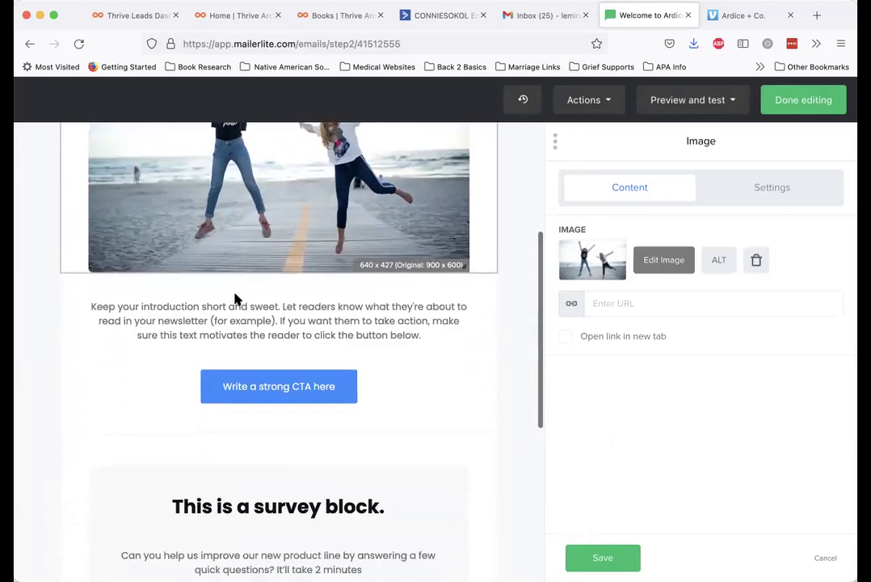
{"action": "left_click", "coordinate": [275, 308]}
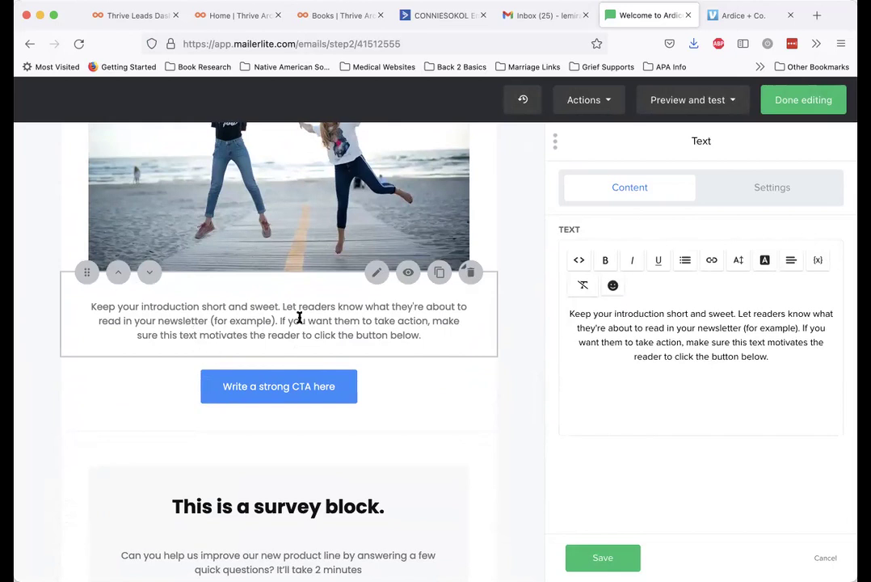
Scroll past the intro paragraph and open the survey block's question settings
{"action": "left_click", "coordinate": [614, 332]}
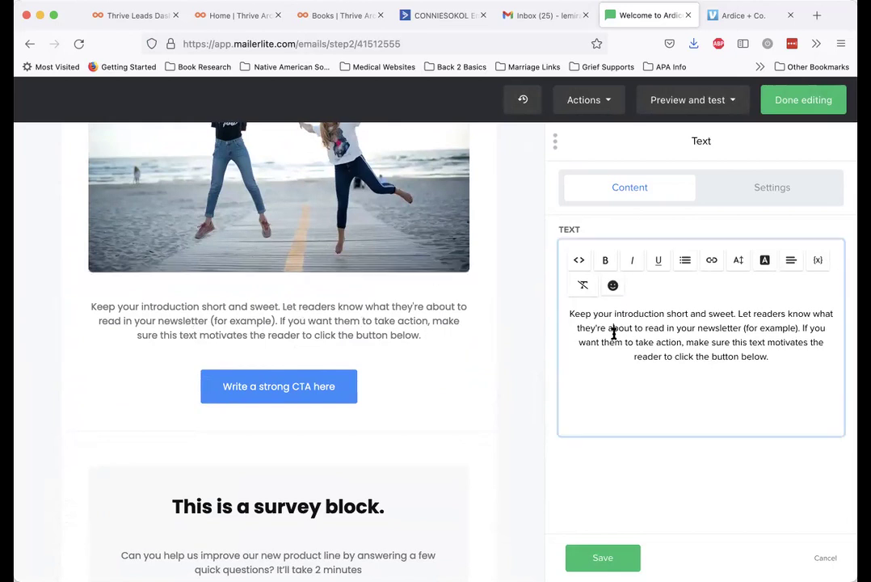
{"action": "scroll", "coordinate": [372, 356], "scroll_direction": "down", "scroll_amount": 1}
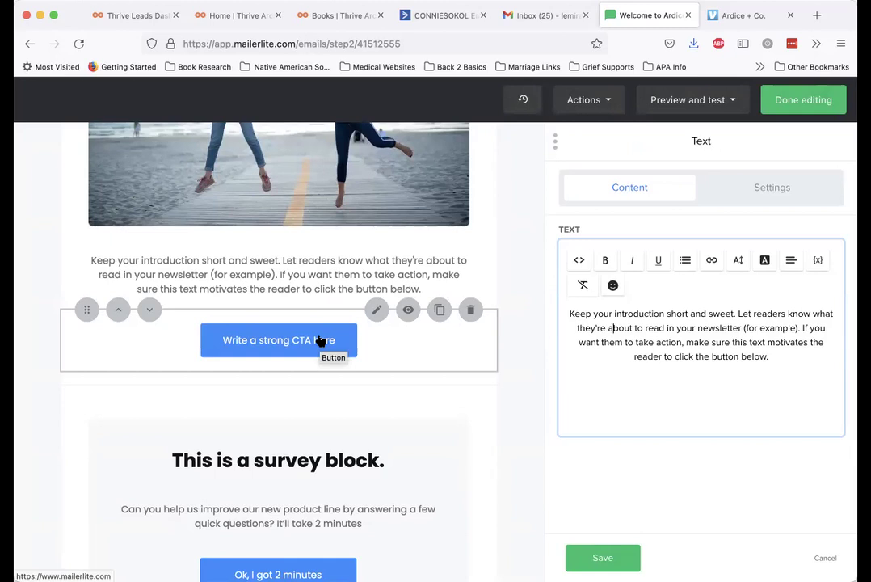
{"action": "scroll", "coordinate": [319, 340], "scroll_direction": "down", "scroll_amount": 5}
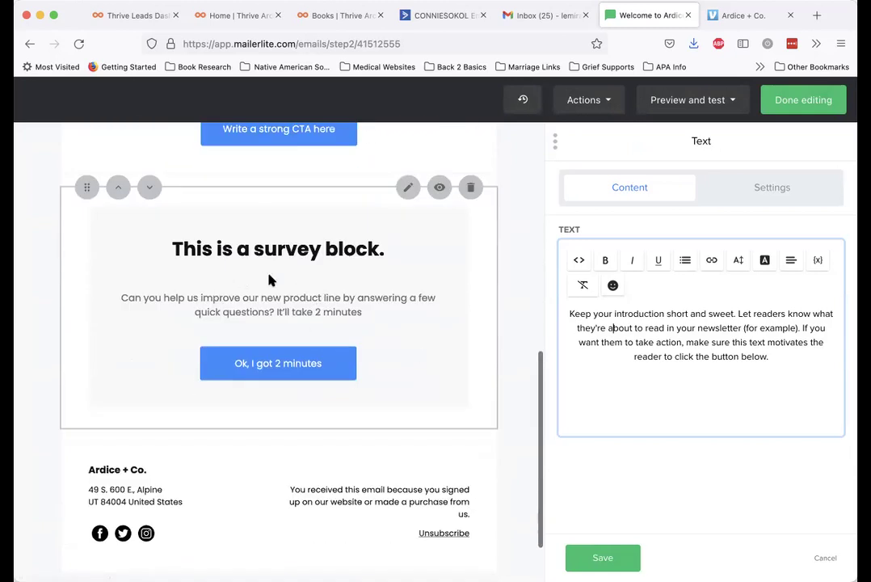
{"action": "left_click", "coordinate": [312, 296]}
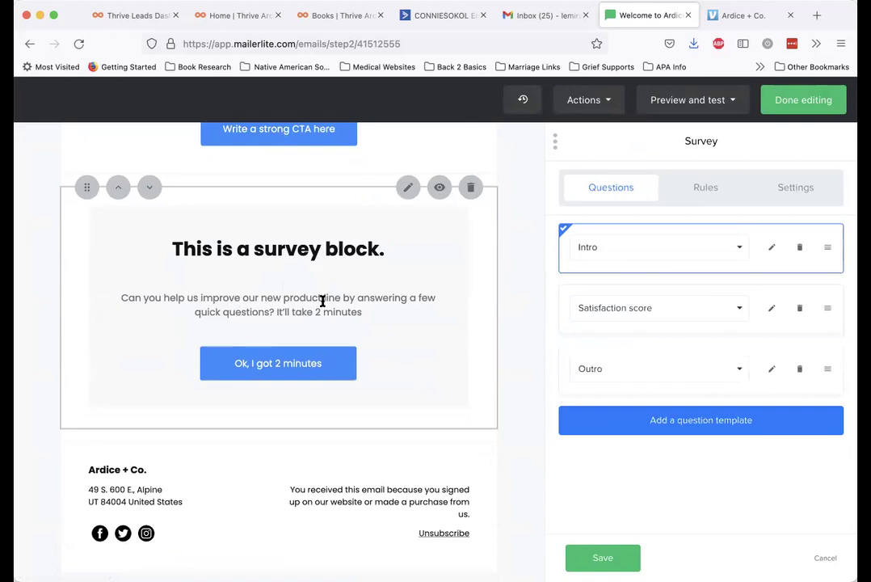
Review the survey's Intro, Satisfaction score and Outro questions and save them
{"action": "scroll", "coordinate": [323, 301], "scroll_direction": "up", "scroll_amount": 4}
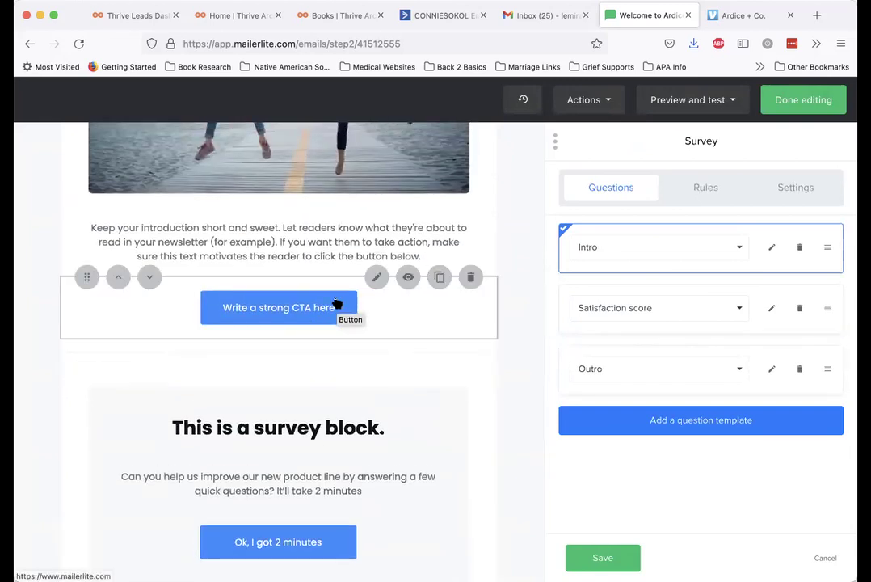
{"action": "scroll", "coordinate": [337, 304], "scroll_direction": "up", "scroll_amount": 3}
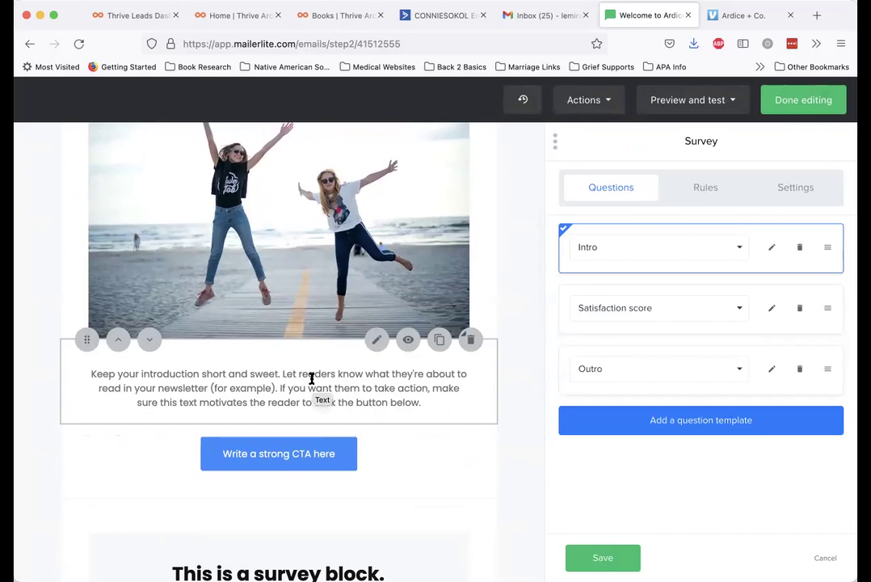
{"action": "scroll", "coordinate": [312, 380], "scroll_direction": "up", "scroll_amount": 1}
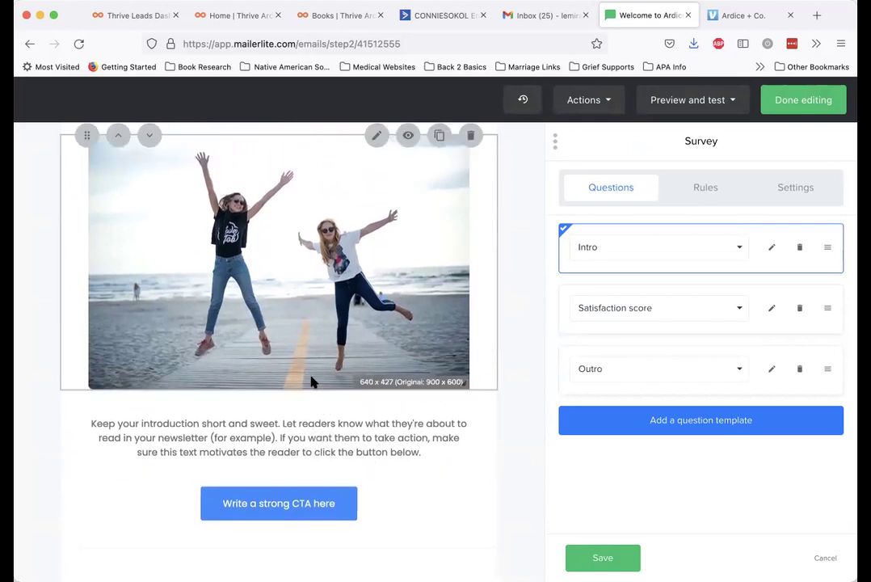
{"action": "scroll", "coordinate": [312, 381], "scroll_direction": "down", "scroll_amount": 1}
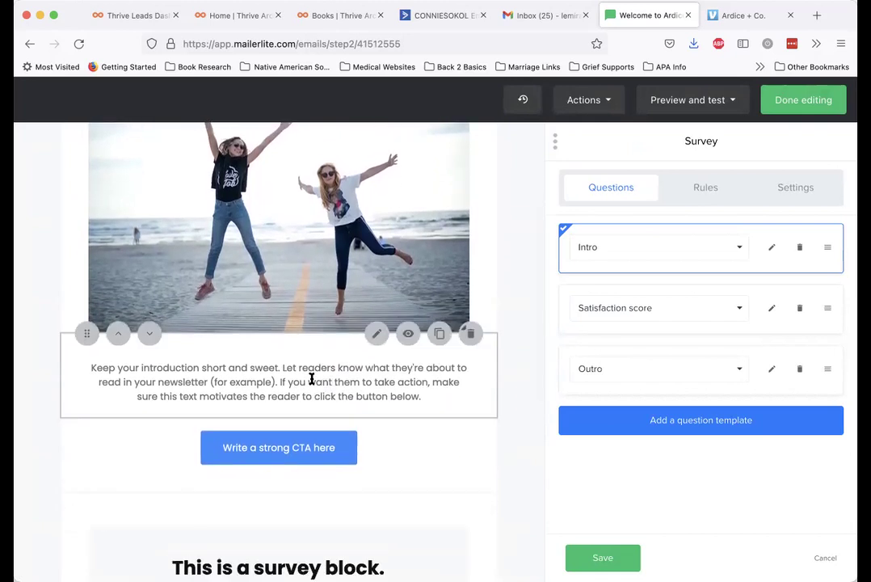
{"action": "scroll", "coordinate": [312, 380], "scroll_direction": "down", "scroll_amount": 2}
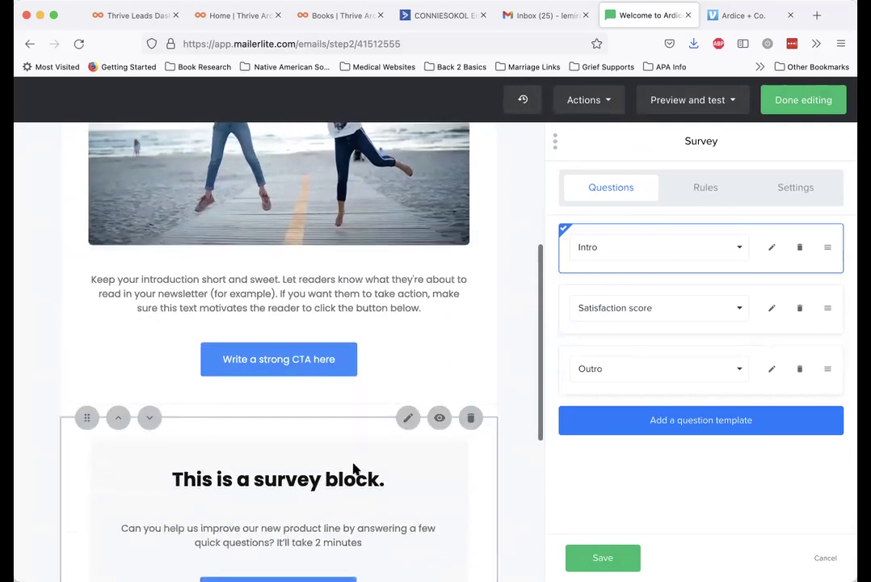
{"action": "scroll", "coordinate": [339, 469], "scroll_direction": "down", "scroll_amount": 1}
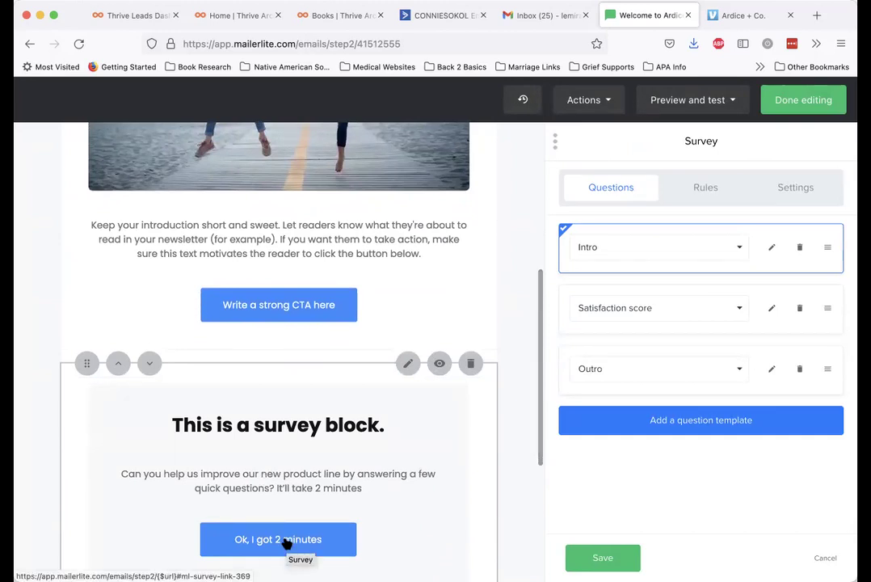
{"action": "scroll", "coordinate": [287, 545], "scroll_direction": "up", "scroll_amount": 2}
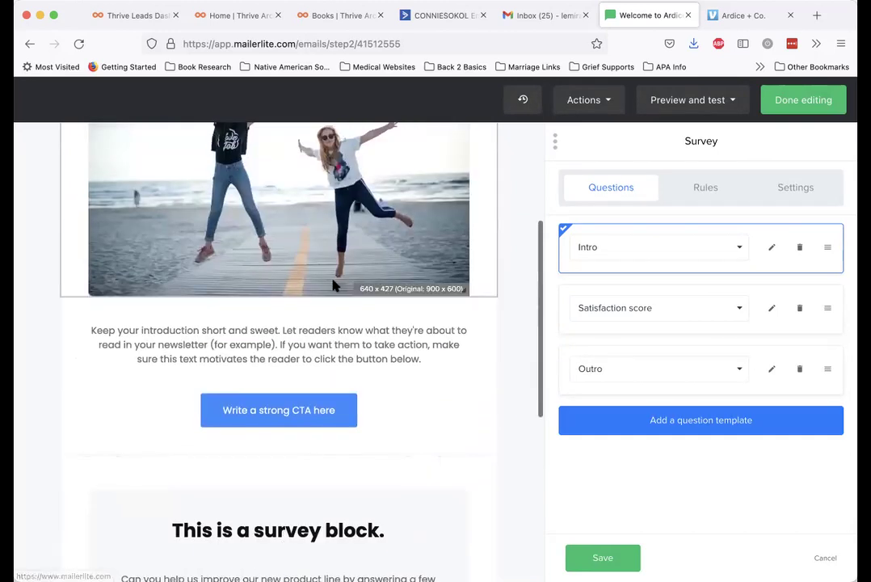
{"action": "scroll", "coordinate": [325, 324], "scroll_direction": "up", "scroll_amount": 1}
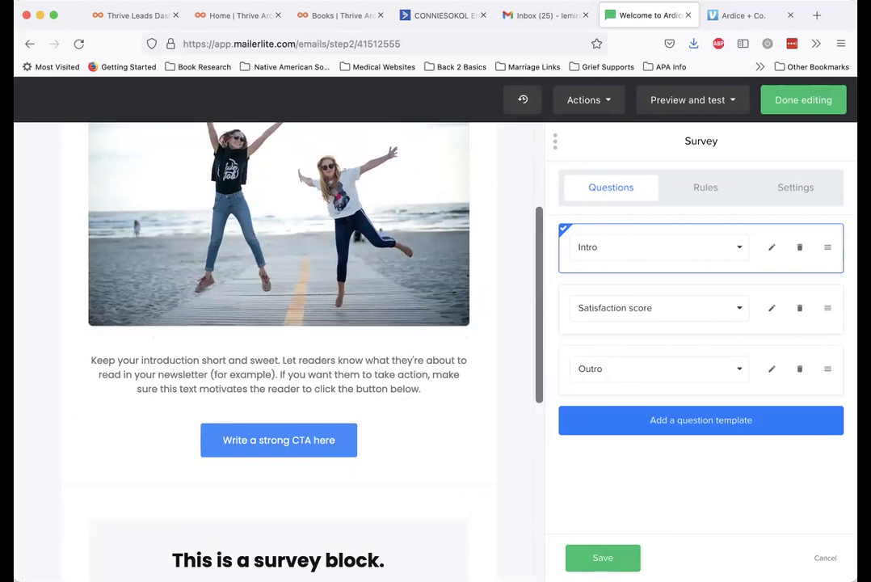
{"action": "left_click", "coordinate": [603, 557]}
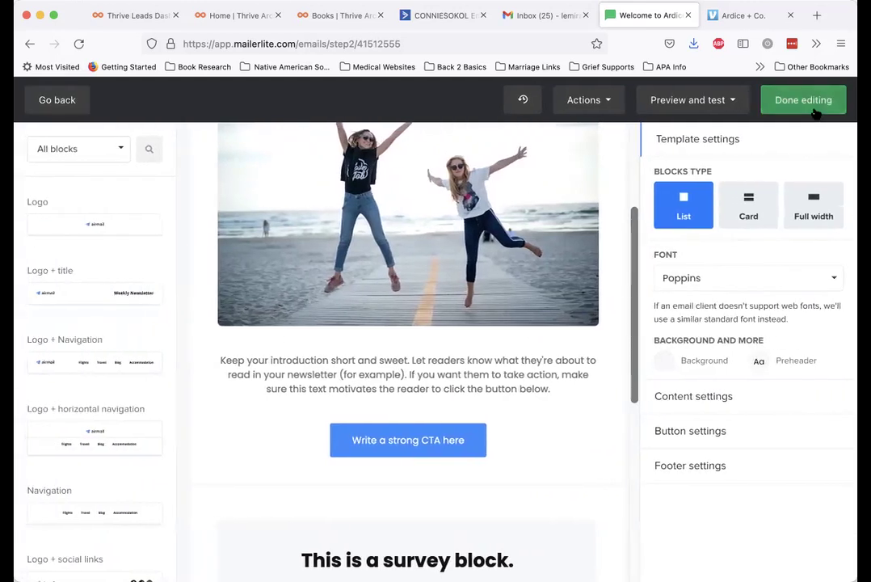
Finish editing the Welcome Email and return to the Garden Workflow view showing its template preview
{"action": "left_click", "coordinate": [813, 105]}
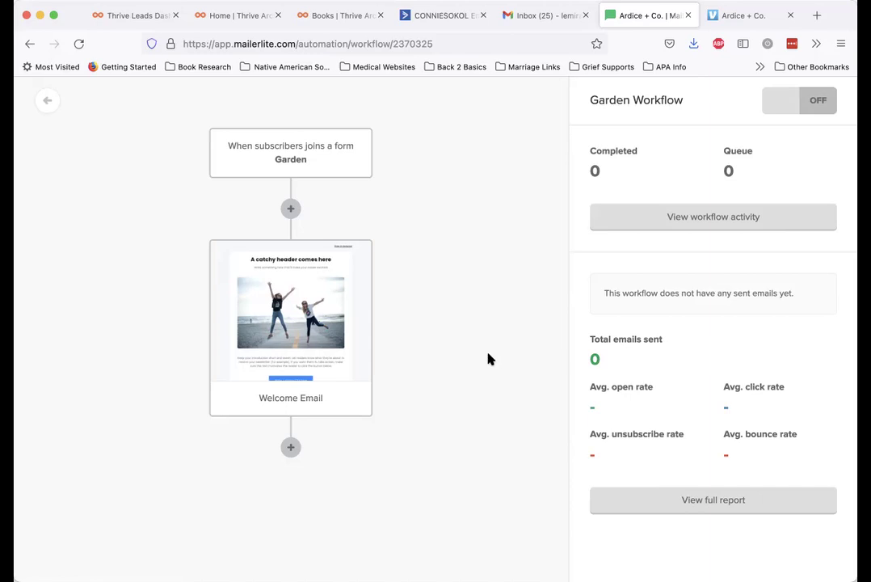
{"action": "mouse_move", "coordinate": [248, 279]}
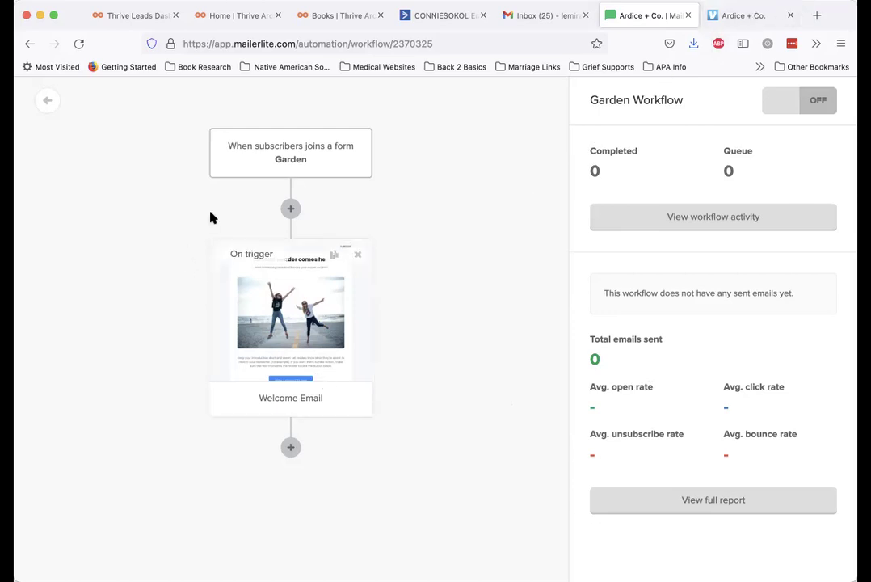
Back on the Automation list, switch Garden Workflow from PAUSED to ACTIVE
{"action": "left_click", "coordinate": [50, 103]}
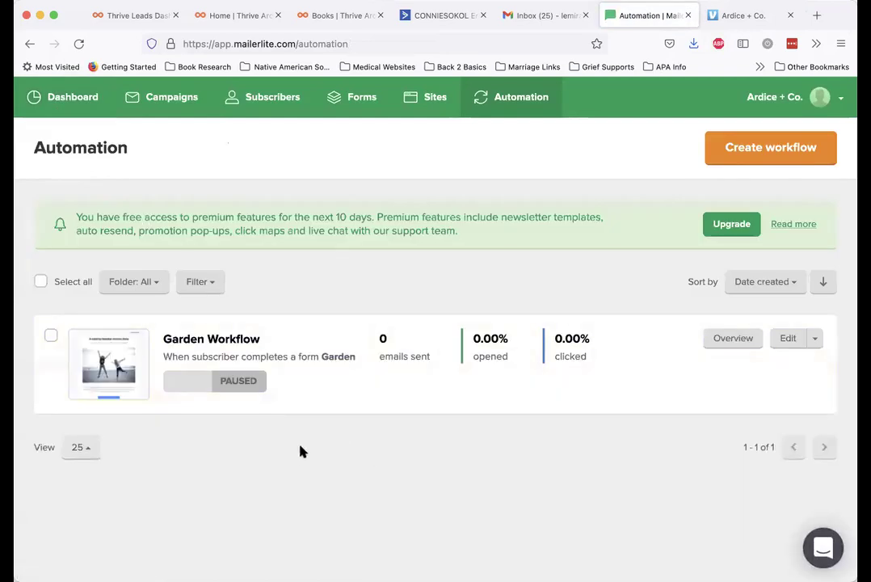
{"action": "left_click", "coordinate": [212, 383]}
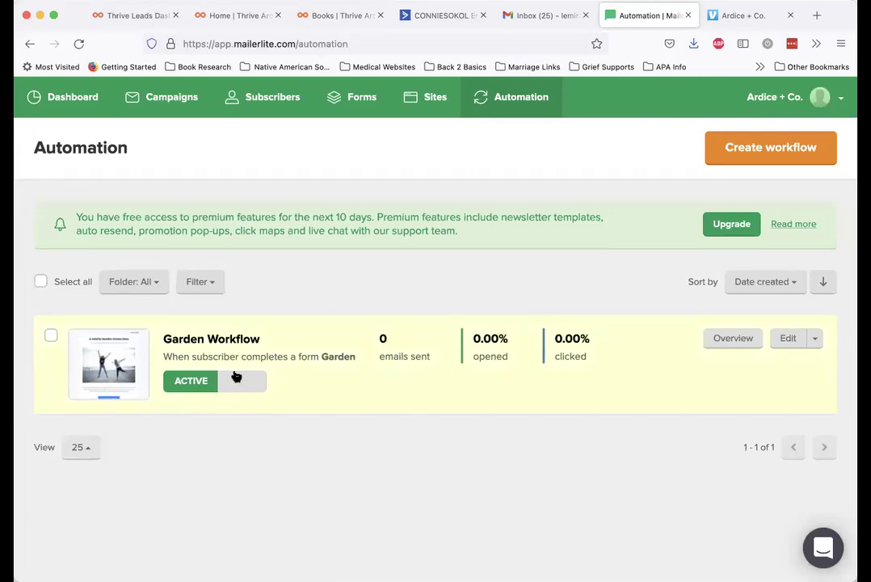
{"action": "left_click", "coordinate": [199, 382]}
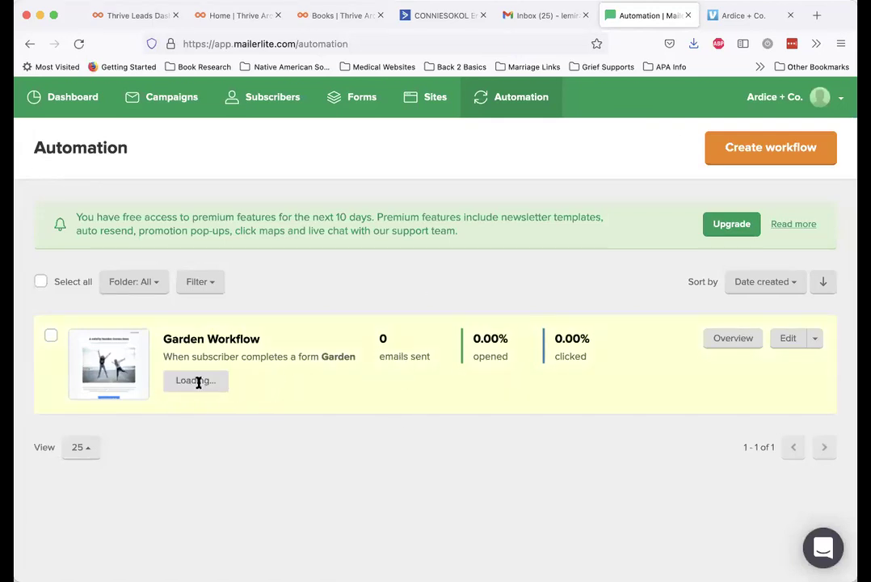
{"action": "left_click", "coordinate": [198, 384]}
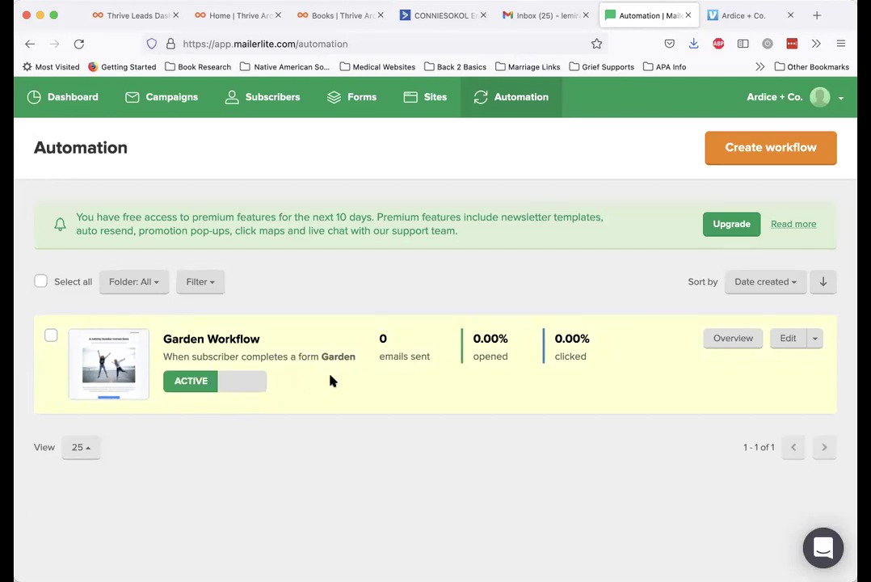
Copy the Garden landing page's share URL from its preview in Sites, then open a new tab
{"action": "left_click", "coordinate": [421, 105]}
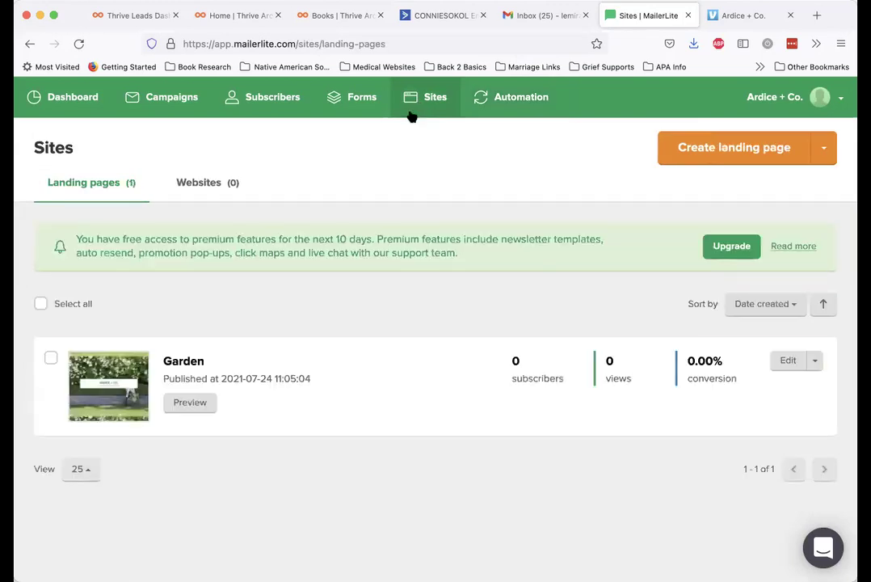
{"action": "left_click", "coordinate": [816, 362]}
{"action": "left_click", "coordinate": [818, 366]}
{"action": "left_click", "coordinate": [191, 405]}
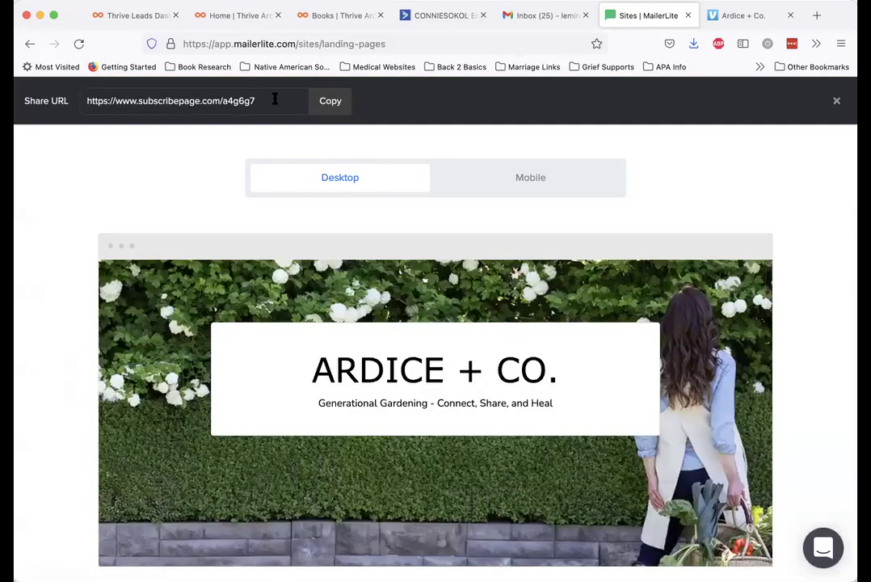
{"action": "left_click", "coordinate": [333, 103]}
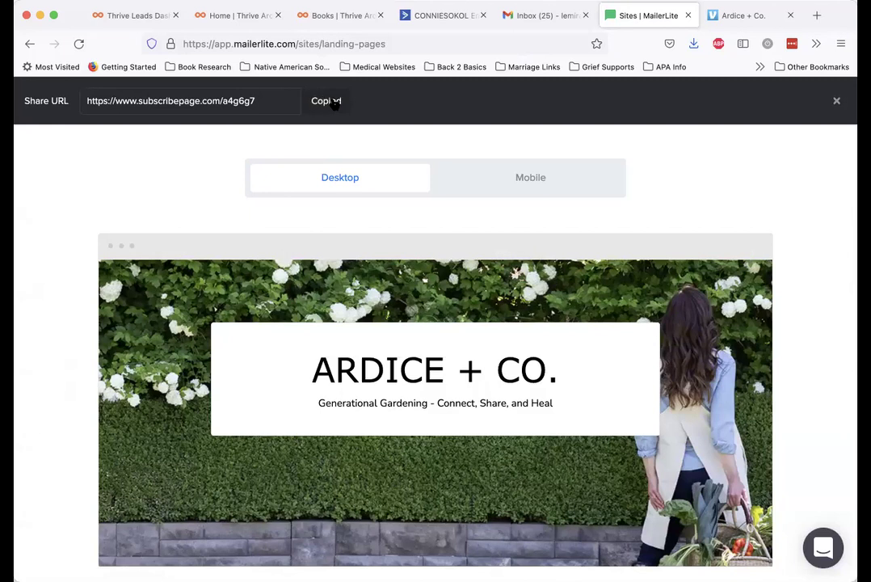
{"action": "left_click", "coordinate": [817, 16]}
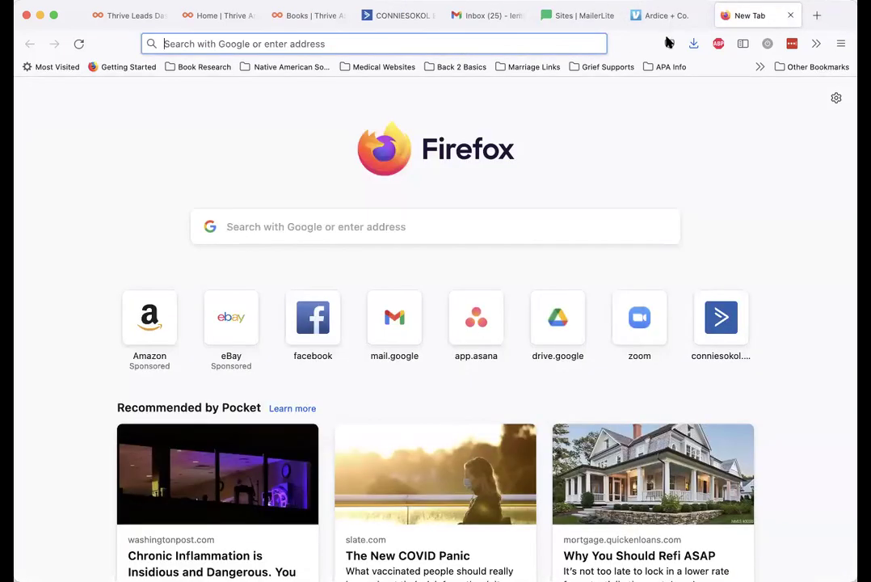
{"action": "left_click", "coordinate": [421, 42]}
{"action": "key", "text": "super+v"}
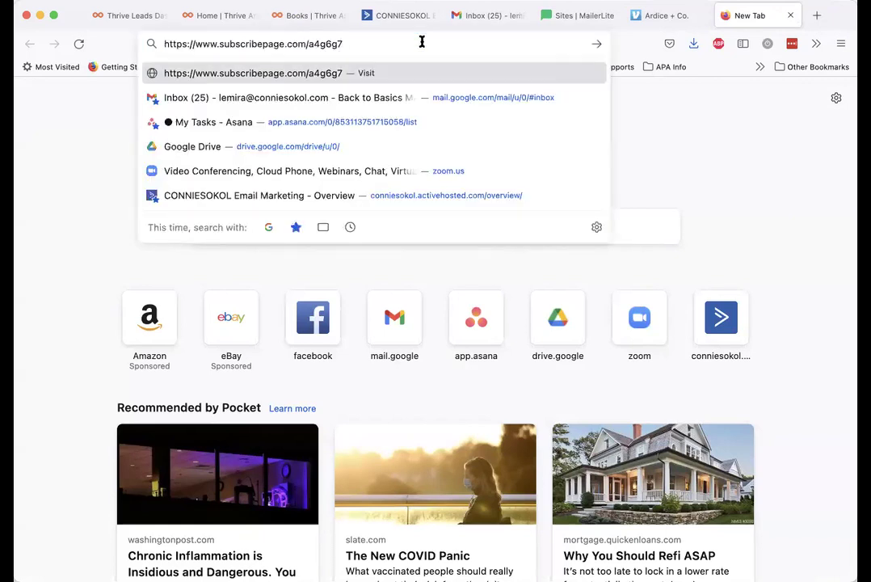
{"action": "key", "text": "Return"}
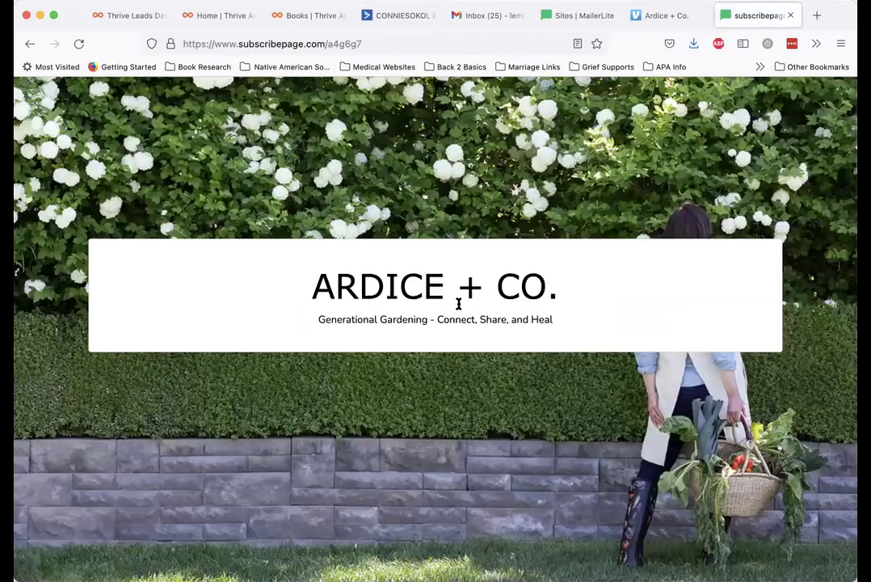
{"action": "scroll", "coordinate": [458, 304], "scroll_direction": "down", "scroll_amount": 10}
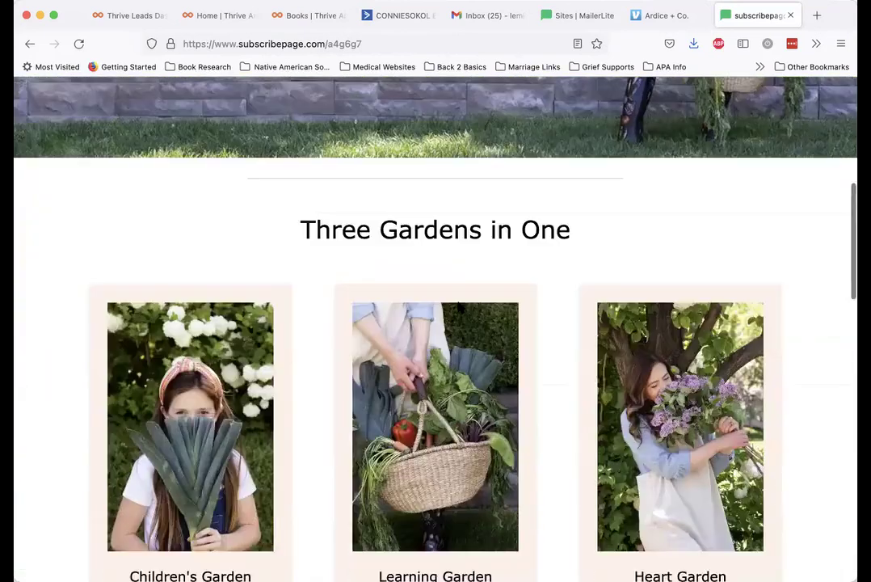
{"action": "scroll", "coordinate": [459, 305], "scroll_direction": "down", "scroll_amount": 3}
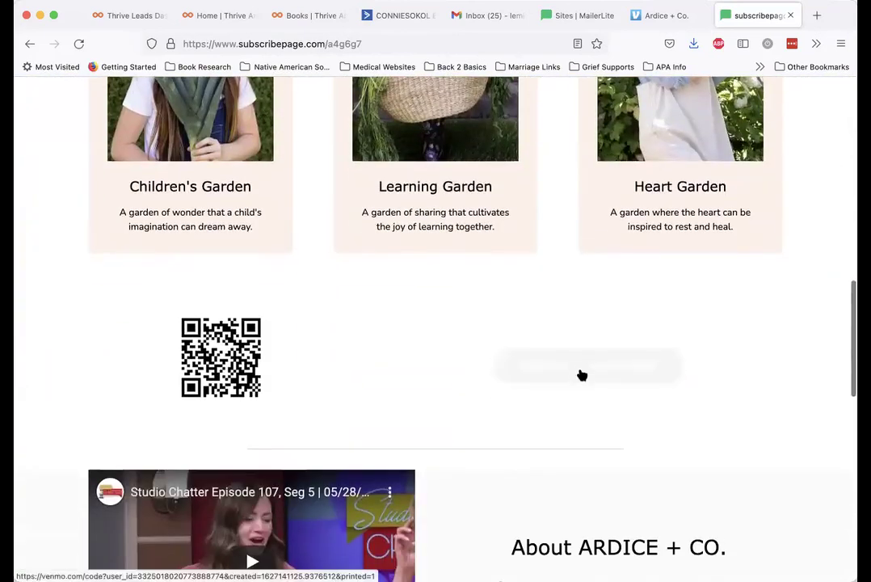
{"action": "left_click", "coordinate": [579, 372]}
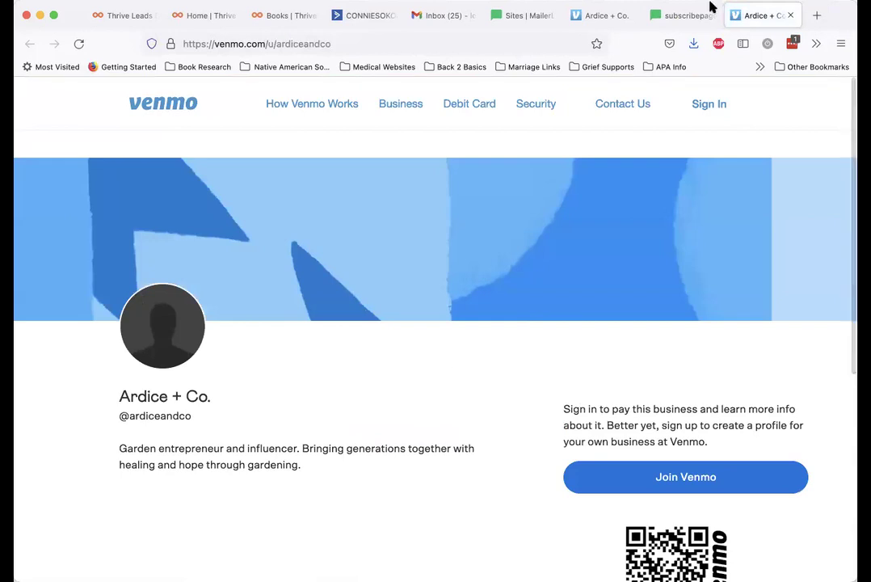
{"action": "left_click", "coordinate": [684, 15]}
{"action": "scroll", "coordinate": [428, 427], "scroll_direction": "down", "scroll_amount": 3}
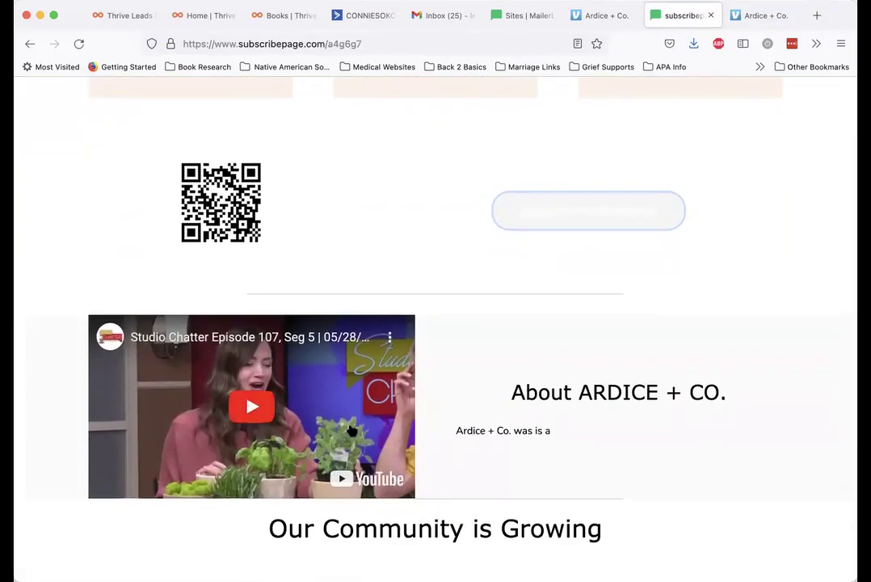
{"action": "scroll", "coordinate": [350, 428], "scroll_direction": "down", "scroll_amount": 10}
{"action": "scroll", "coordinate": [350, 428], "scroll_direction": "down", "scroll_amount": 2}
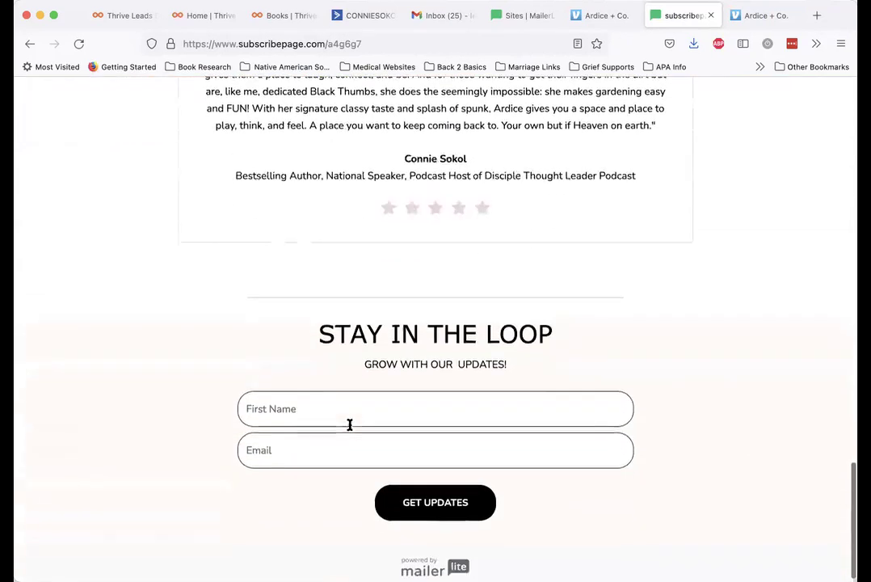
Subscribe through the Garden signup form with a test first name and email address
{"action": "left_click", "coordinate": [332, 405]}
{"action": "type", "text": "LeMira"}
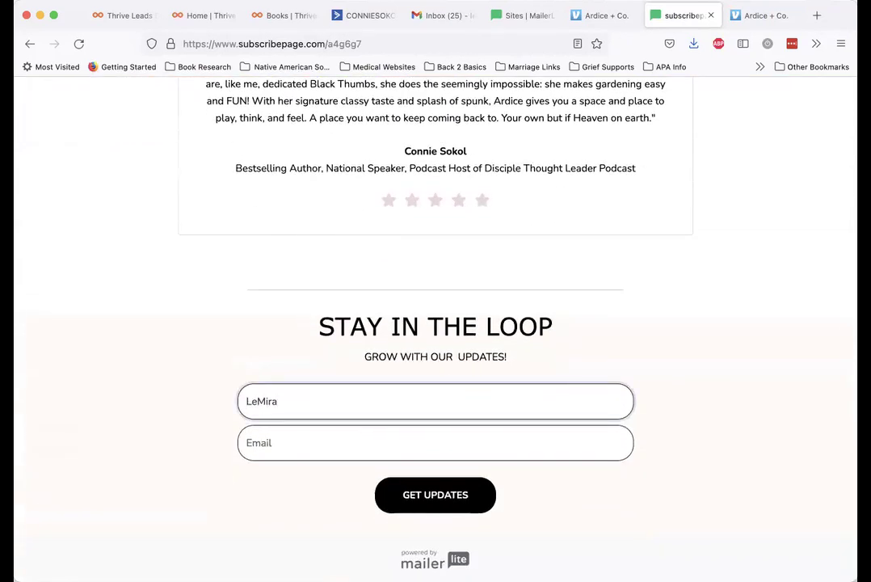
{"action": "key", "text": "Tab"}
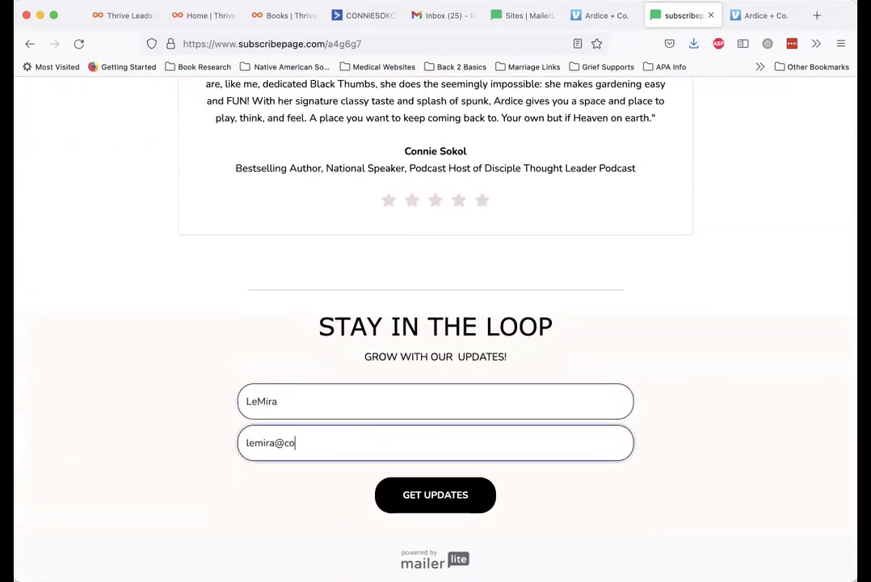
{"action": "left_click", "coordinate": [450, 494]}
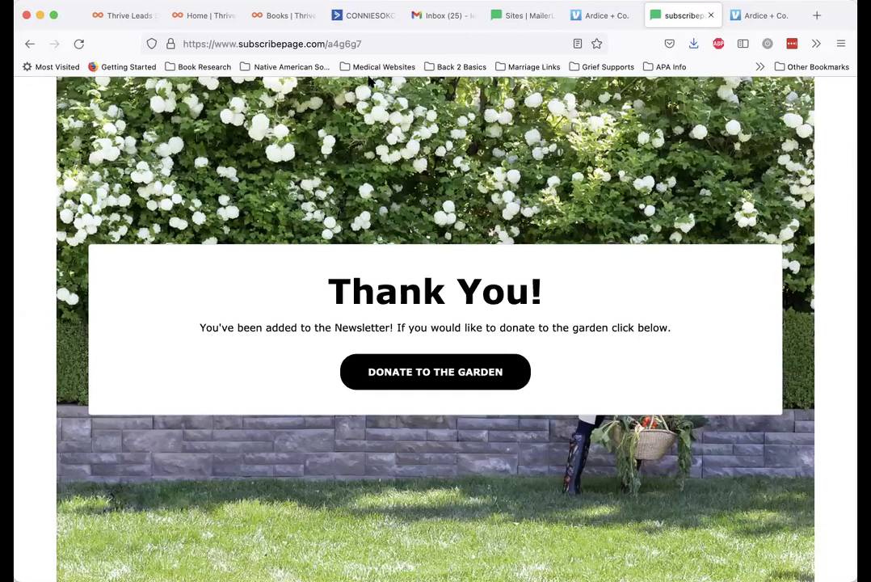
{"action": "left_click", "coordinate": [430, 18]}
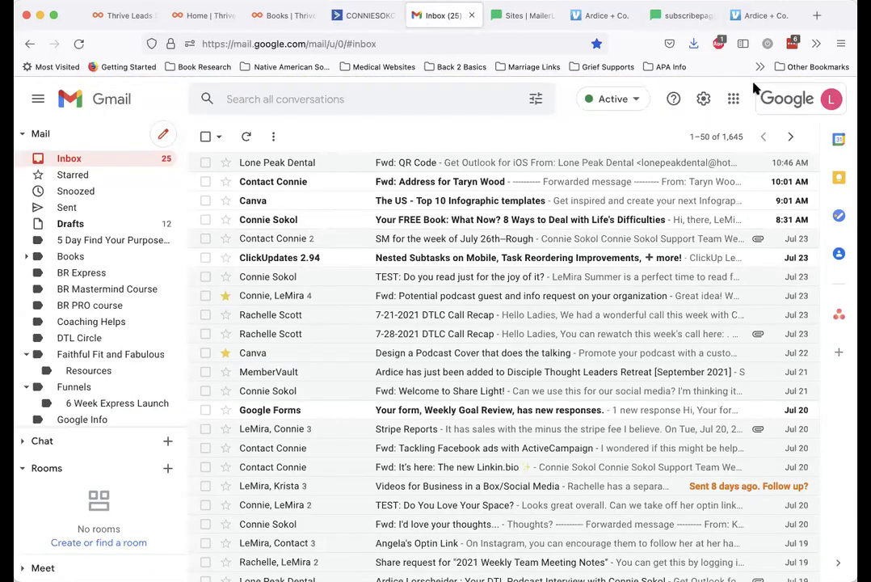
Reload the Gmail inbox, close the Venmo donation tab and the landing page preview
{"action": "left_click", "coordinate": [80, 44]}
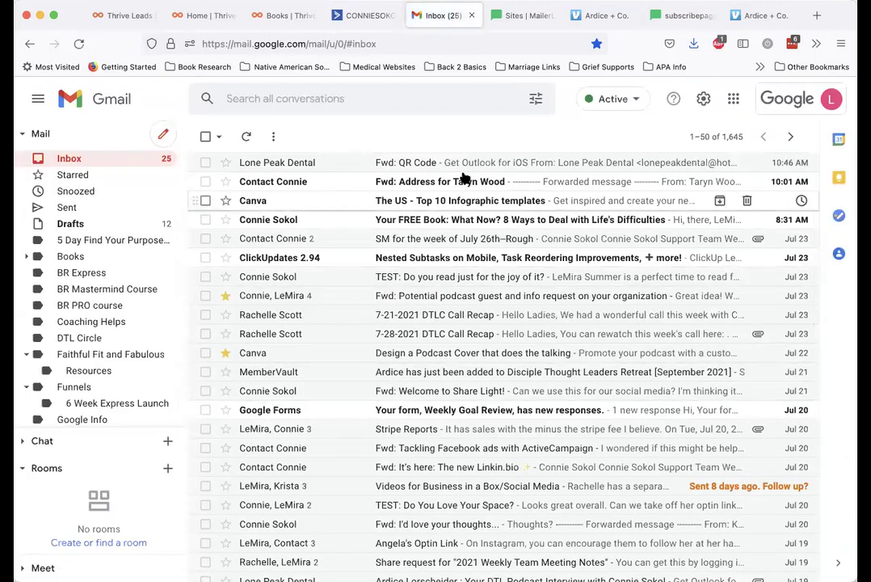
{"action": "left_click", "coordinate": [742, 20]}
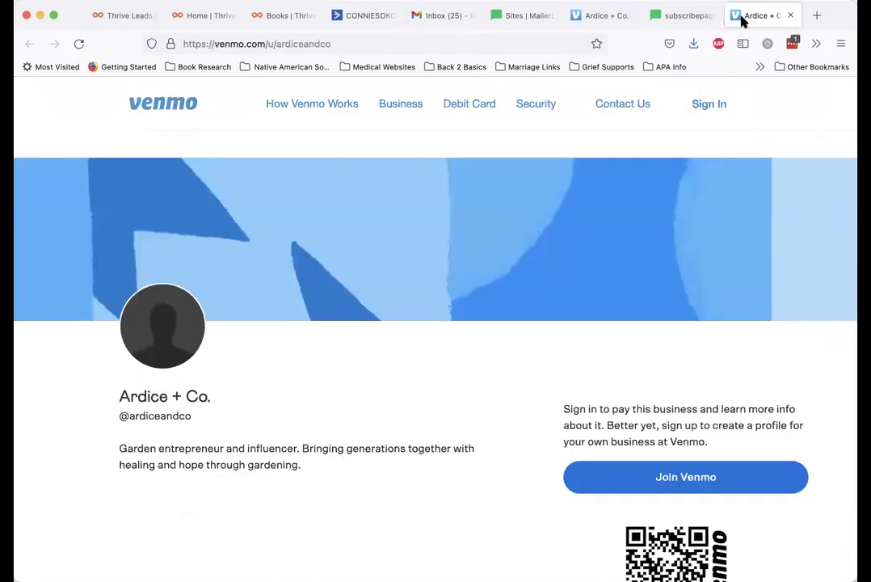
{"action": "left_click", "coordinate": [791, 16]}
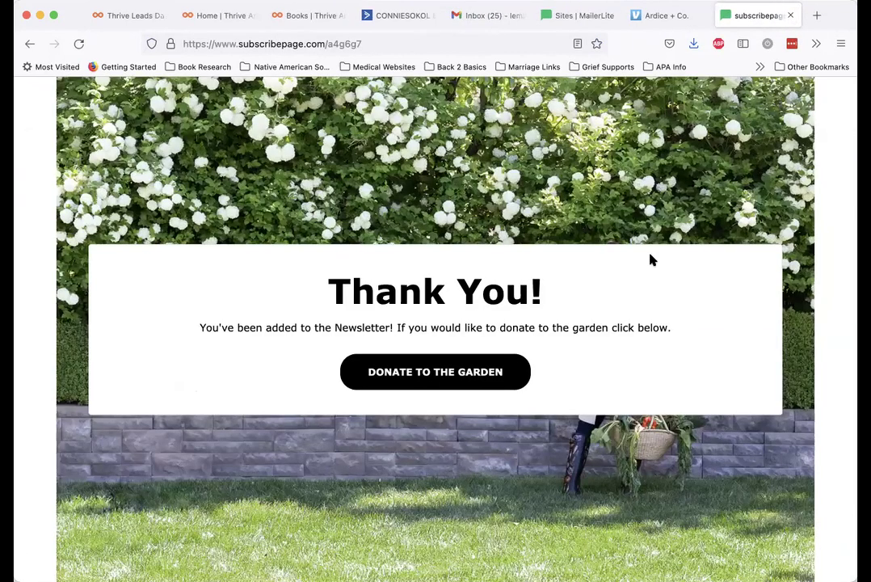
{"action": "left_click", "coordinate": [567, 17]}
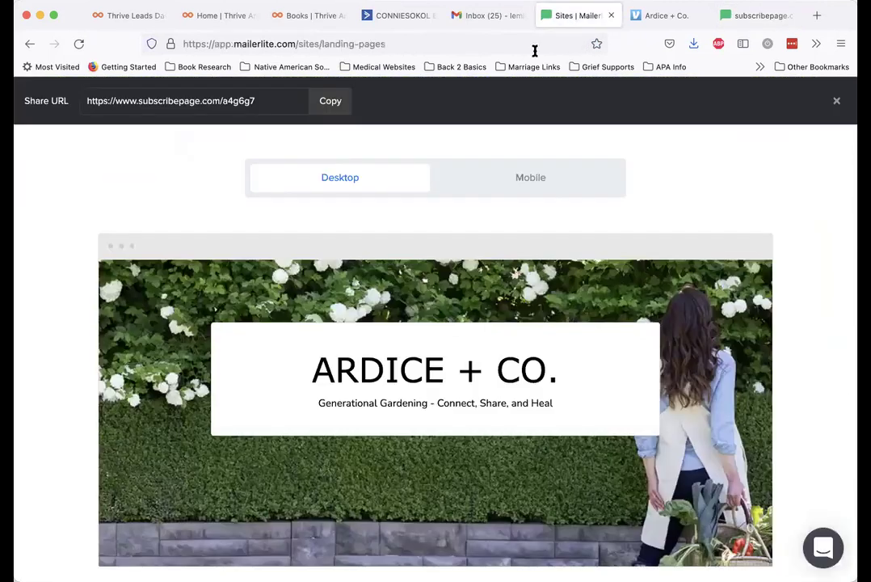
{"action": "left_click", "coordinate": [837, 100]}
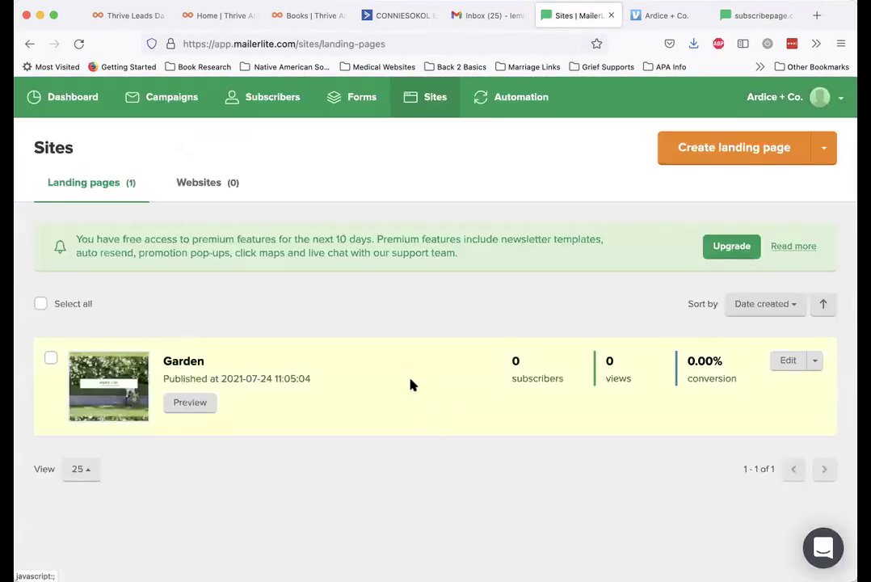
Open and read the 'Welcome to Ardice + Co!' email in Gmail
{"action": "left_click", "coordinate": [490, 17]}
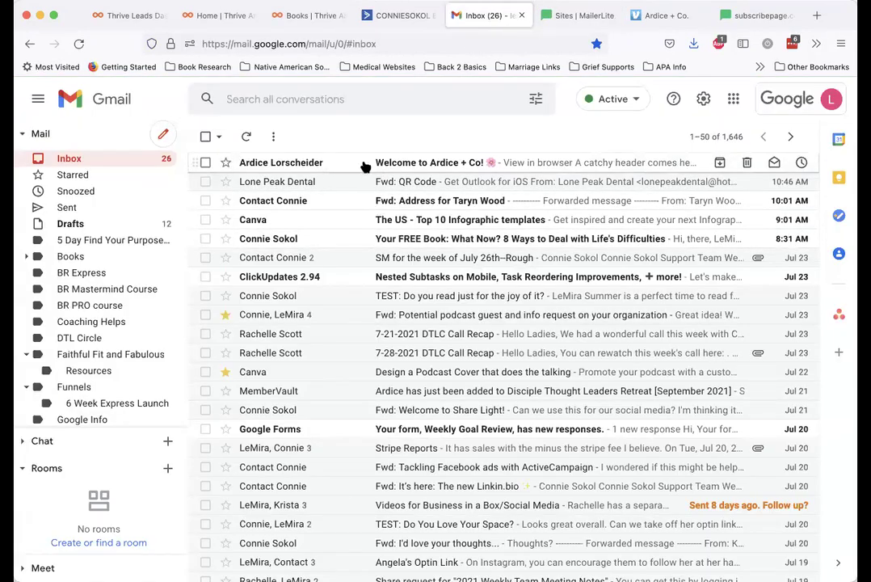
{"action": "left_click", "coordinate": [397, 168]}
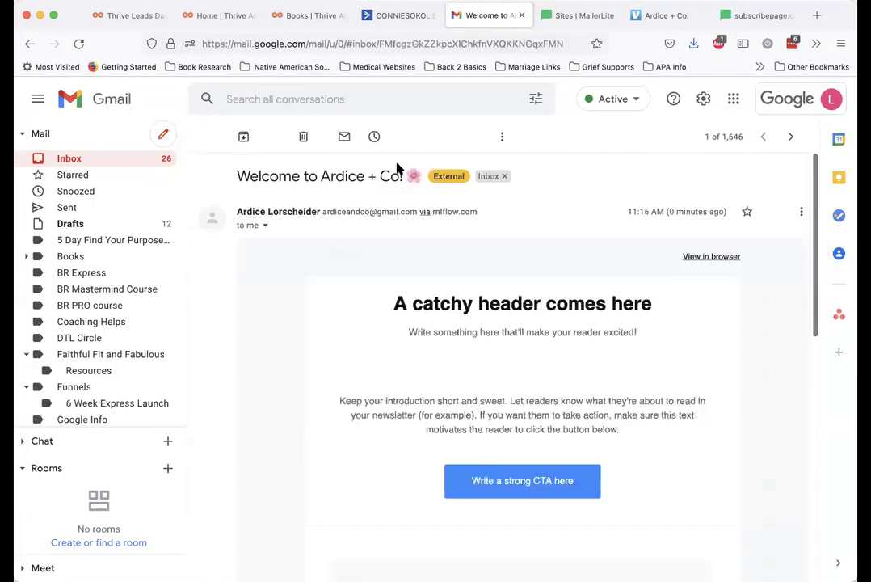
{"action": "scroll", "coordinate": [385, 451], "scroll_direction": "down", "scroll_amount": 5}
{"action": "scroll", "coordinate": [385, 451], "scroll_direction": "down", "scroll_amount": 8}
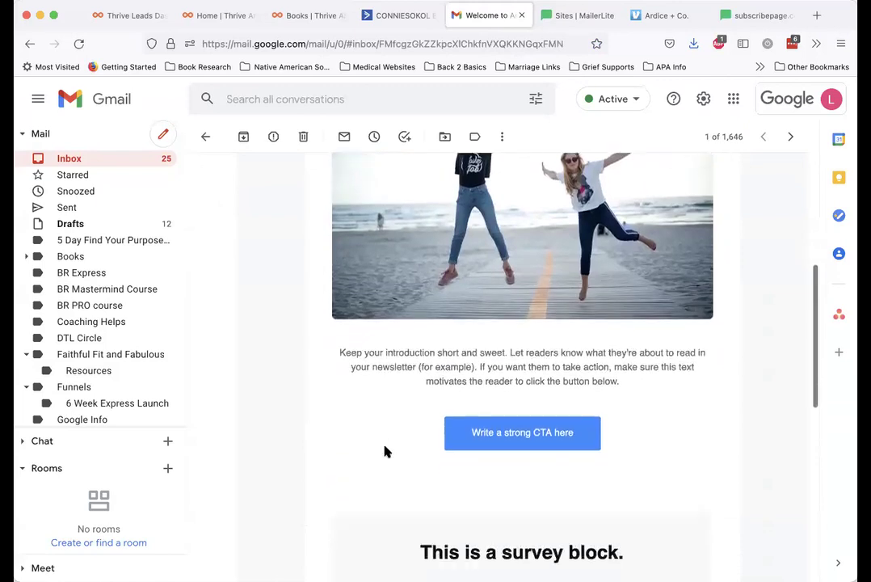
{"action": "scroll", "coordinate": [385, 452], "scroll_direction": "down", "scroll_amount": 3}
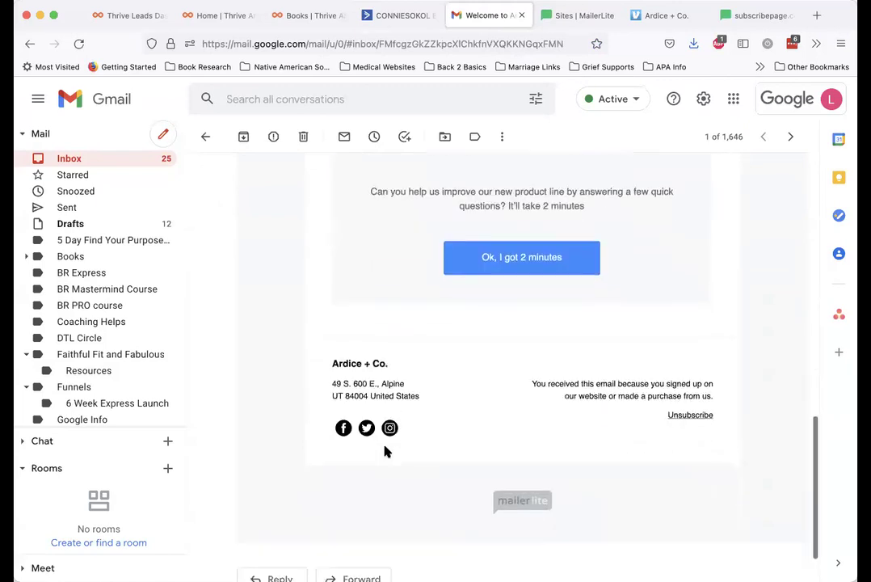
{"action": "scroll", "coordinate": [384, 451], "scroll_direction": "up", "scroll_amount": 15}
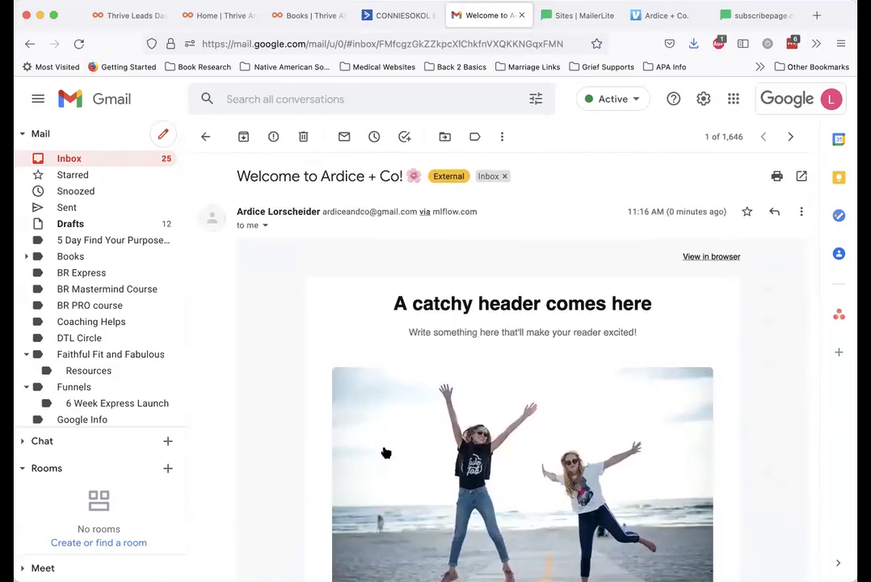
{"action": "left_click", "coordinate": [575, 16]}
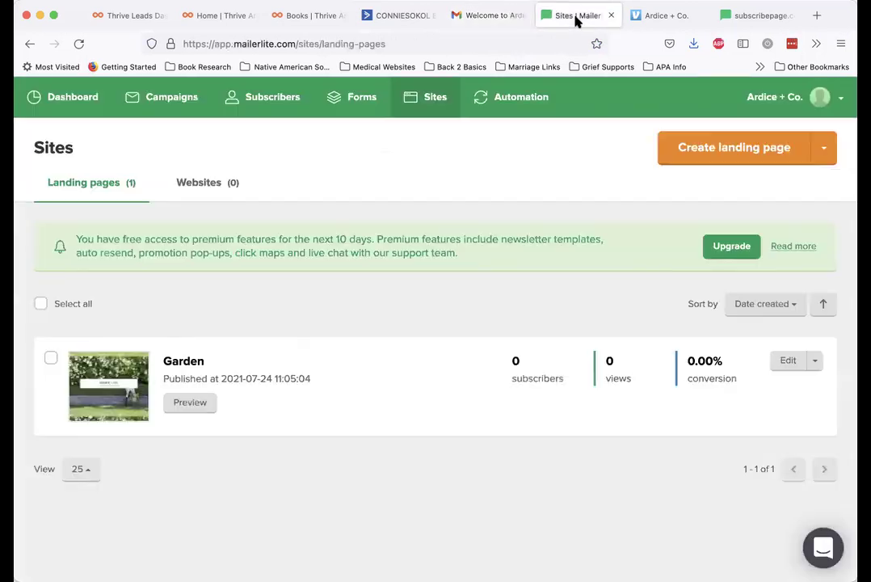
Reload Sites to show Garden at 1 subscriber and 100% conversion, closing the thank-you tab
{"action": "left_click", "coordinate": [78, 44]}
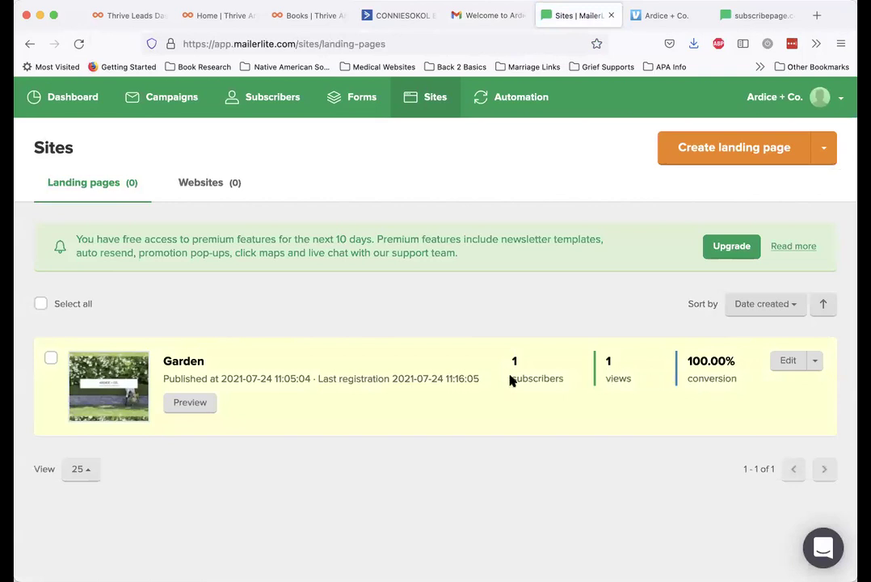
{"action": "left_click", "coordinate": [780, 16]}
{"action": "left_click", "coordinate": [793, 17]}
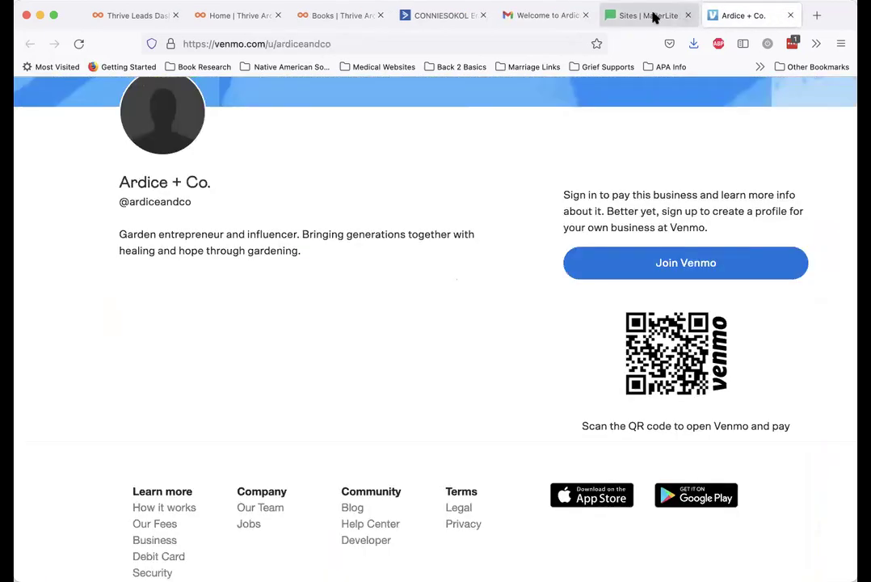
{"action": "left_click", "coordinate": [653, 17]}
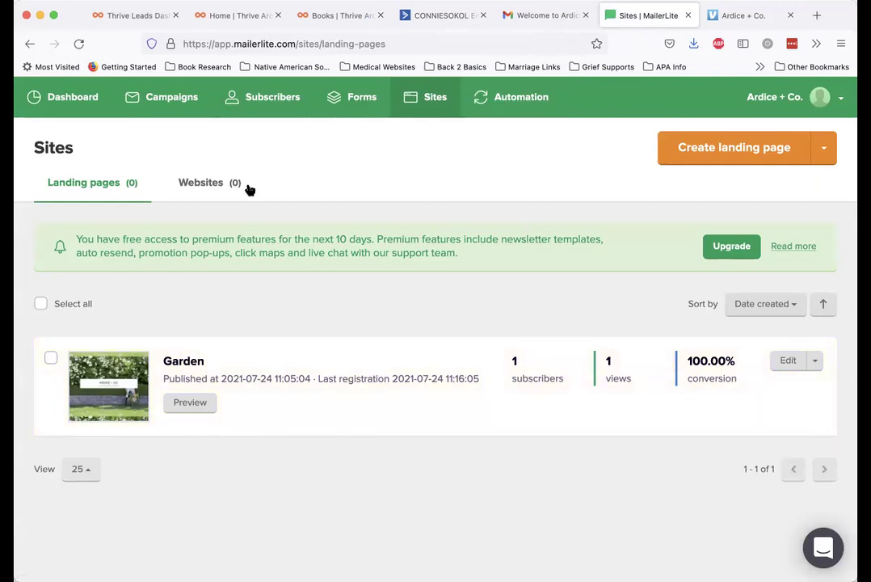
{"action": "left_click", "coordinate": [525, 102]}
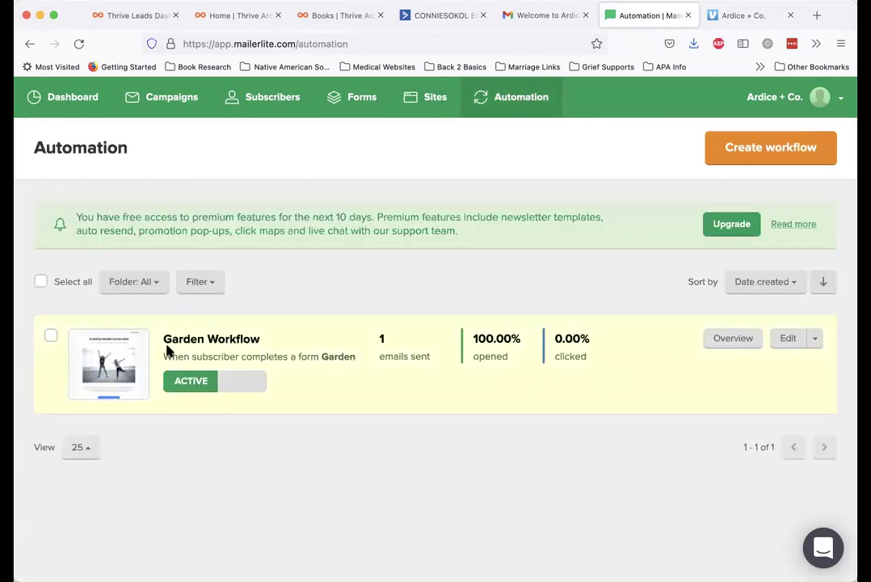
Pause Garden Workflow and check its details: 1 completed, 0 queued, 100% opened
{"action": "left_click", "coordinate": [187, 381]}
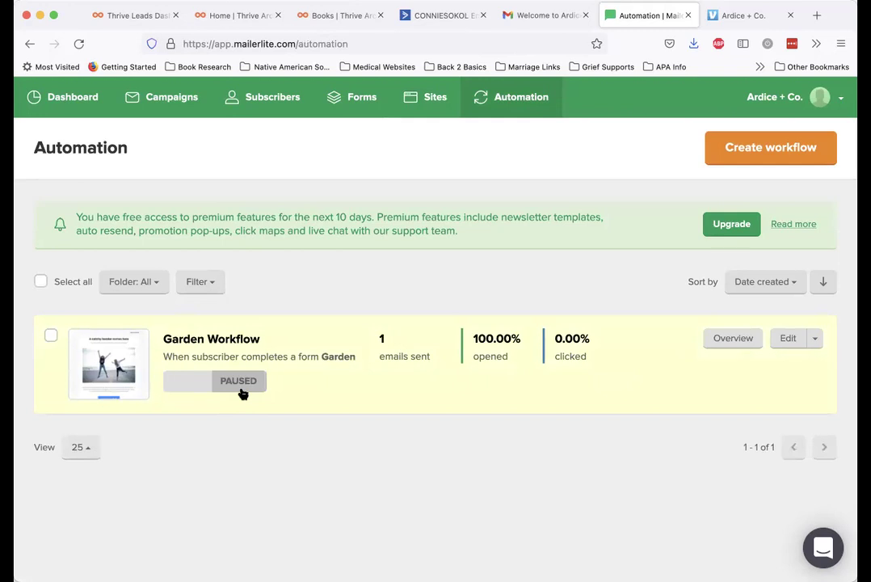
{"action": "left_click", "coordinate": [787, 338]}
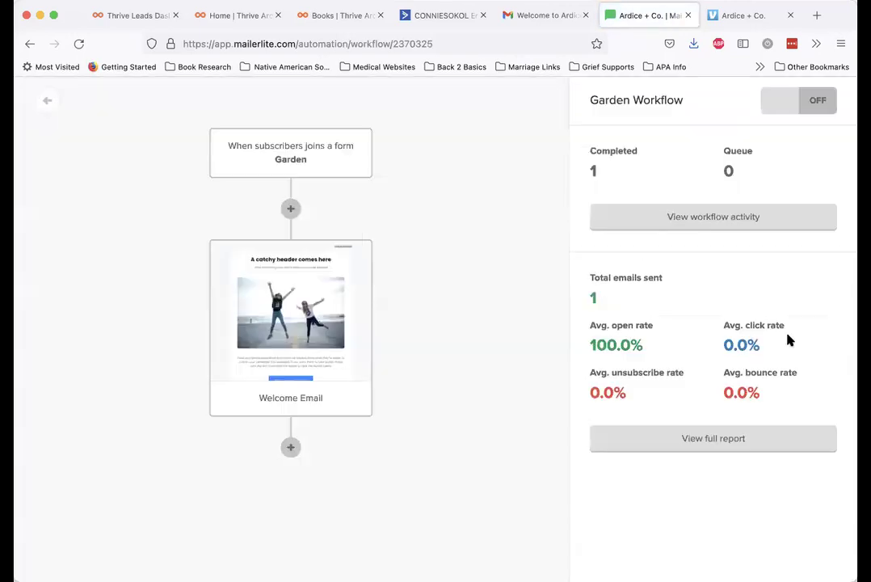
{"action": "mouse_move", "coordinate": [301, 365]}
{"action": "left_click", "coordinate": [44, 100]}
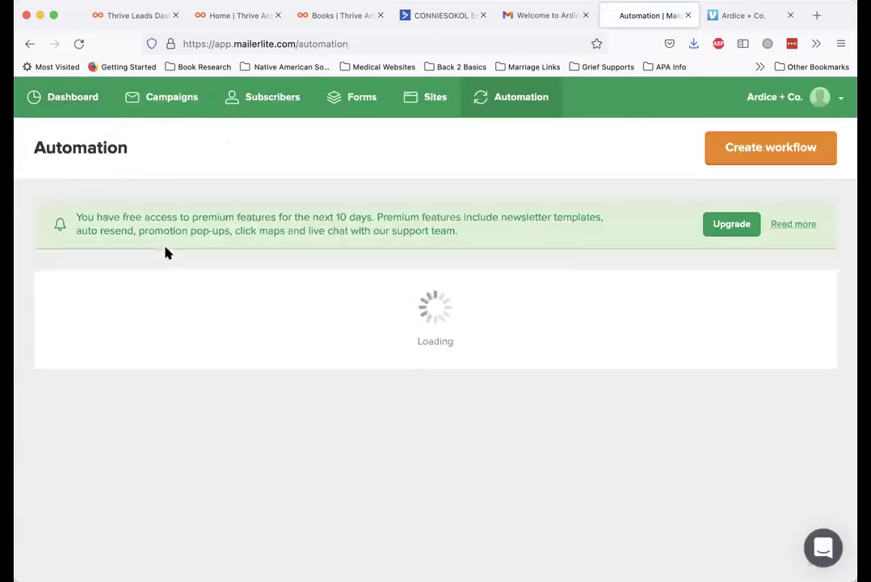
Look through the Subscribers list
{"action": "left_click", "coordinate": [265, 97]}
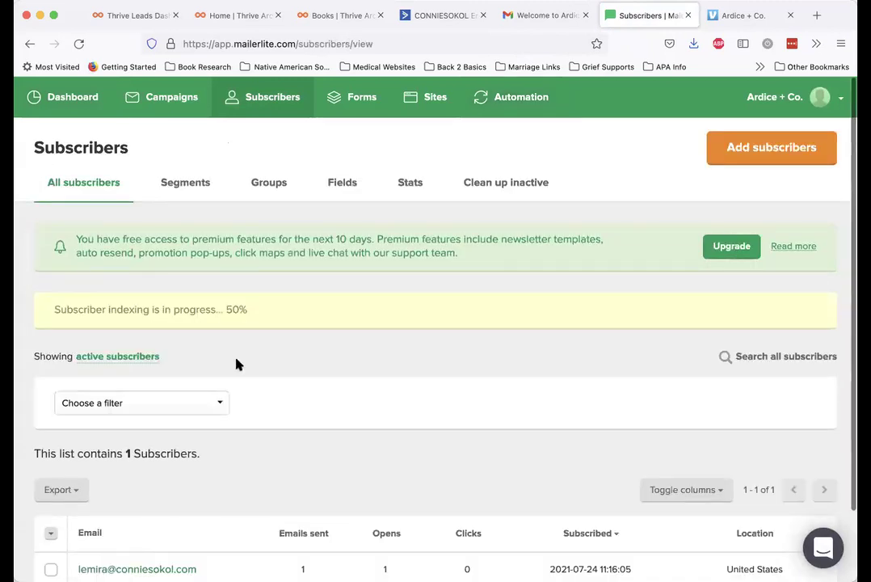
{"action": "scroll", "coordinate": [237, 365], "scroll_direction": "down", "scroll_amount": 2}
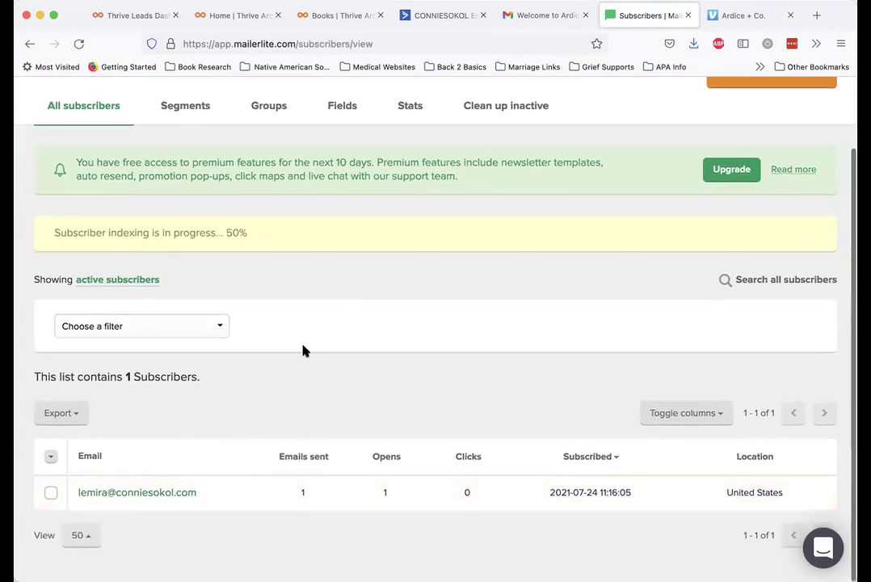
{"action": "scroll", "coordinate": [303, 350], "scroll_direction": "up", "scroll_amount": 2}
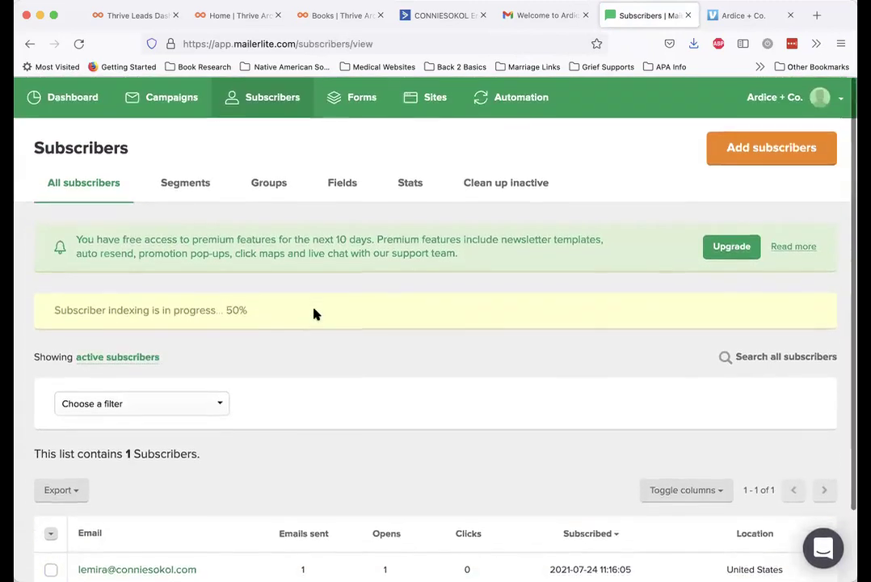
Start a new email campaign, review its form, then check the Dashboard's 2 active subscribers
{"action": "left_click", "coordinate": [165, 105]}
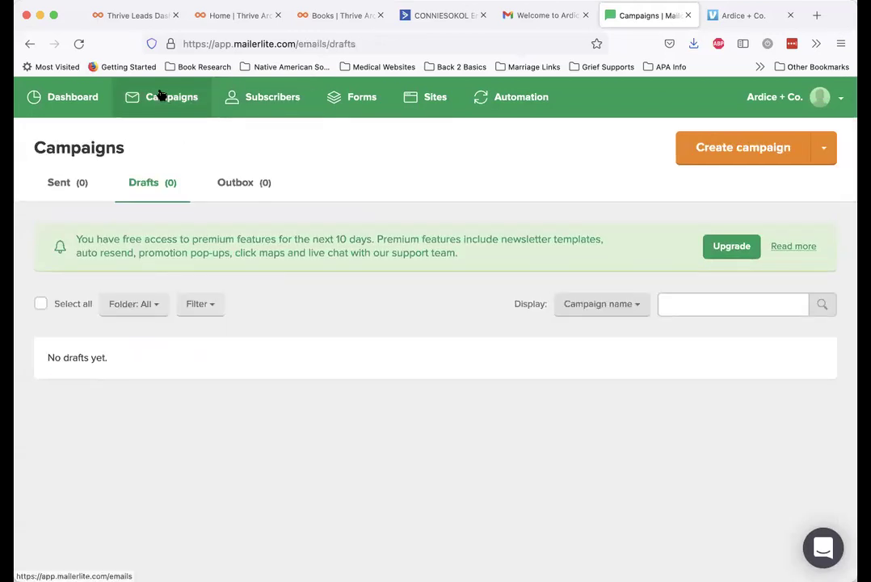
{"action": "left_click", "coordinate": [711, 161]}
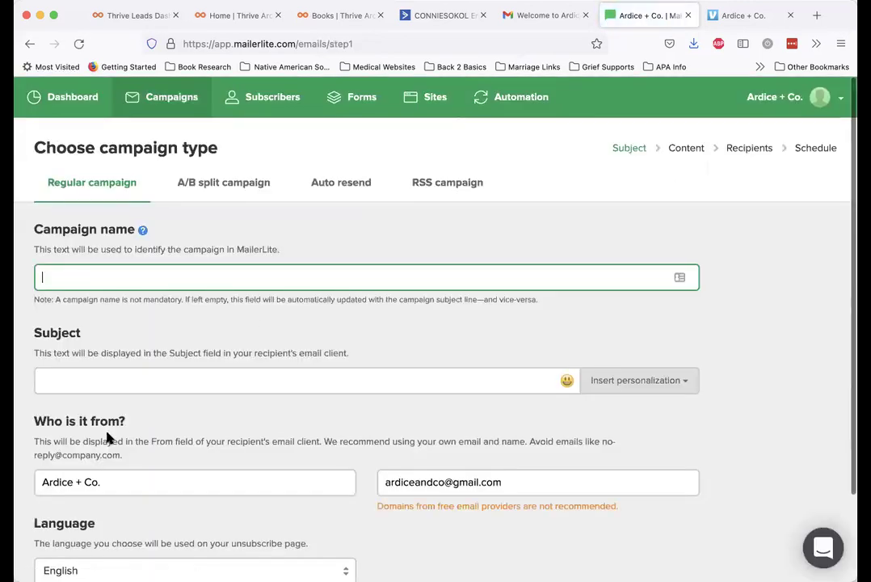
{"action": "scroll", "coordinate": [110, 440], "scroll_direction": "down", "scroll_amount": 3}
{"action": "scroll", "coordinate": [109, 440], "scroll_direction": "up", "scroll_amount": 3}
{"action": "scroll", "coordinate": [143, 473], "scroll_direction": "down", "scroll_amount": 1}
{"action": "scroll", "coordinate": [142, 473], "scroll_direction": "up", "scroll_amount": 1}
{"action": "left_click", "coordinate": [746, 149]}
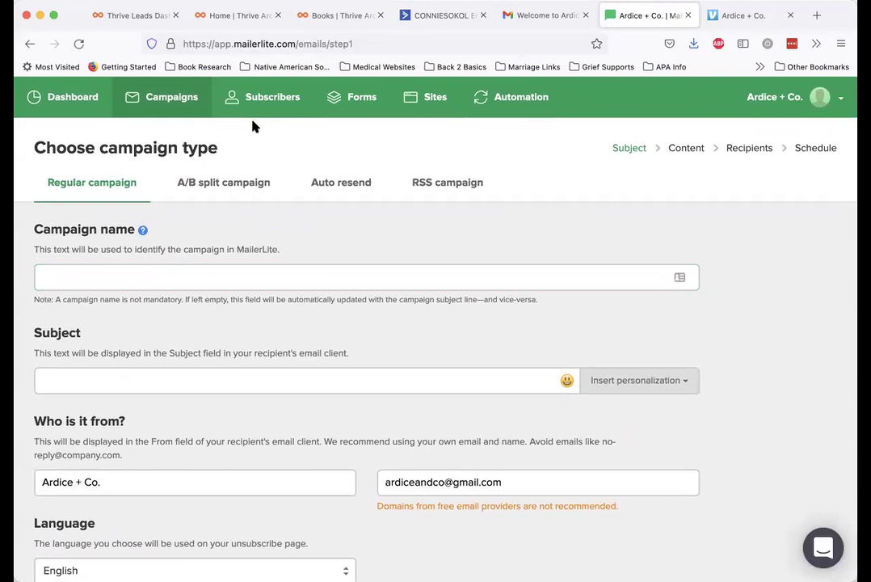
{"action": "left_click", "coordinate": [65, 97]}
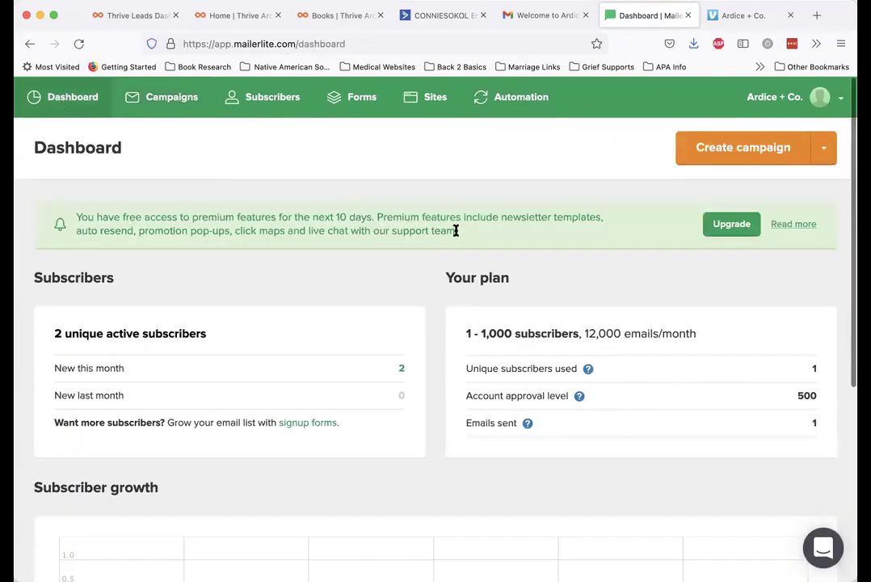